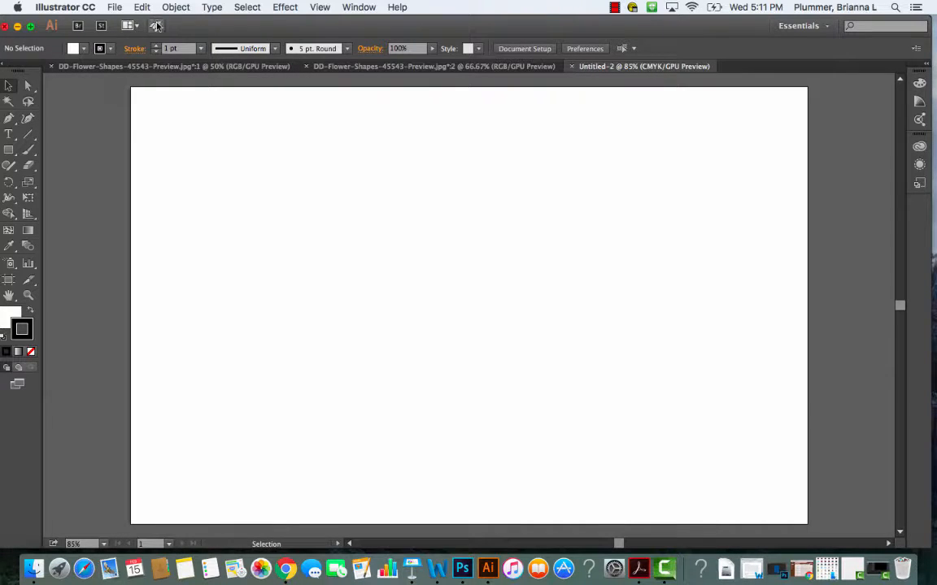
Place the antler a.jpg image from the module 4 folder near the middle of the artboard.
click(115, 7)
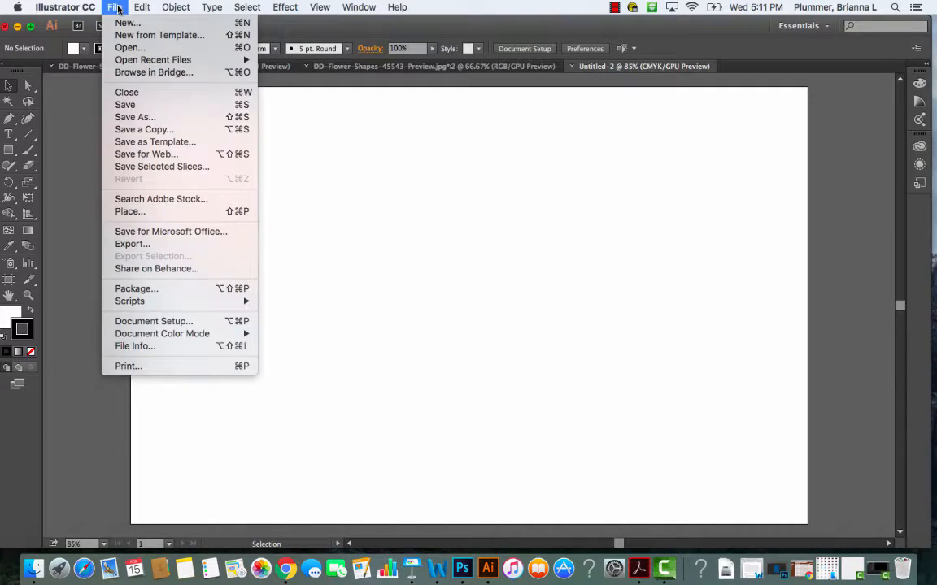
click(116, 211)
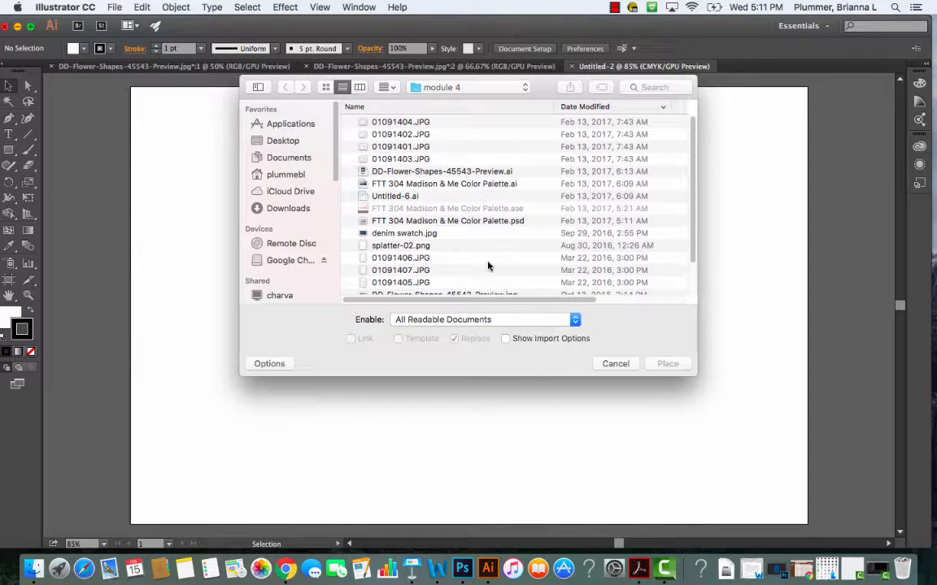
scroll(489, 265, down, 2)
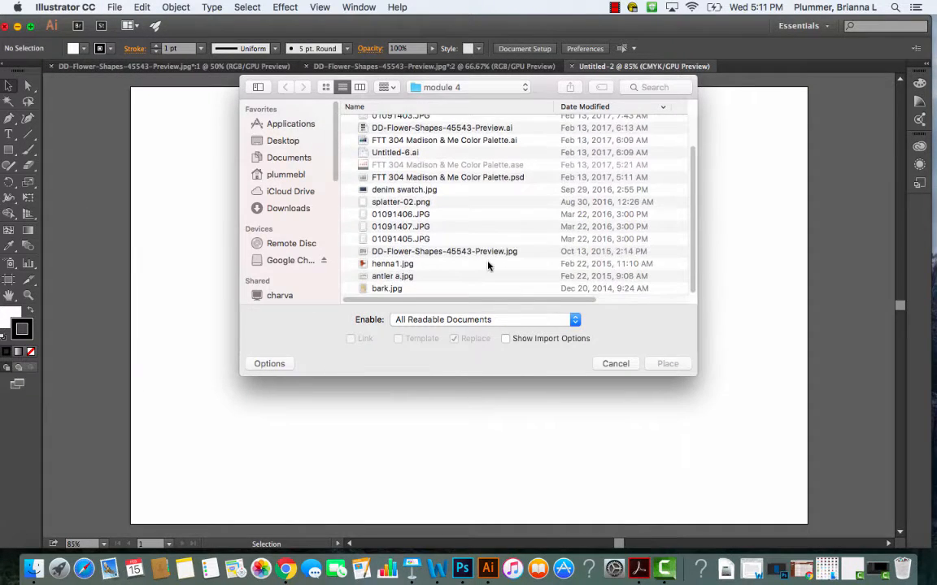
click(404, 278)
click(658, 366)
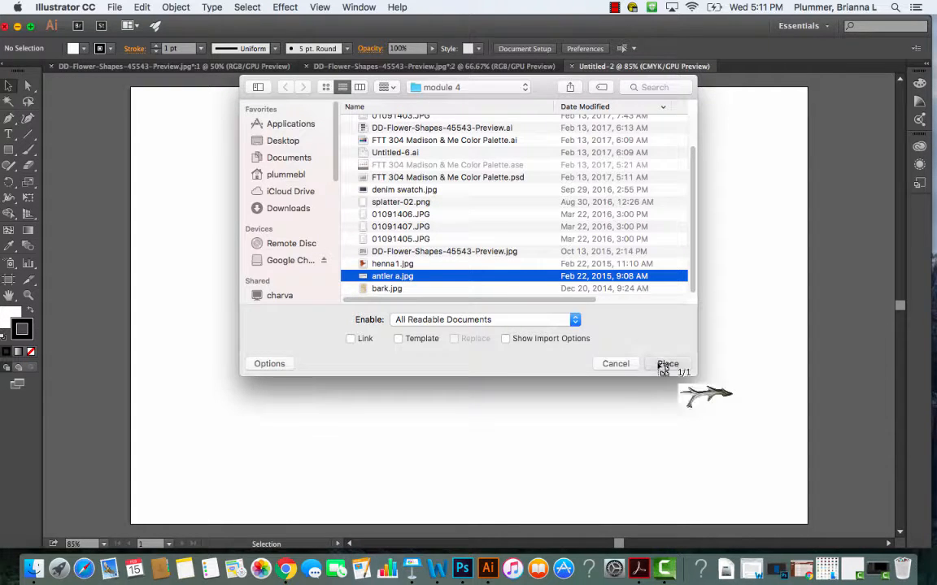
click(390, 221)
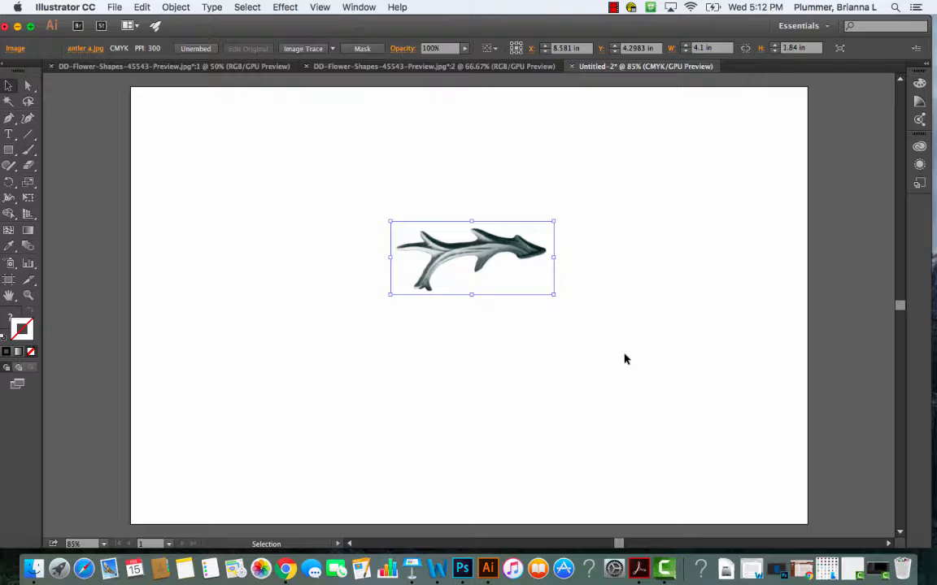
Show the layers, lock the layer holding the antler image, and add a new layer above it.
click(362, 9)
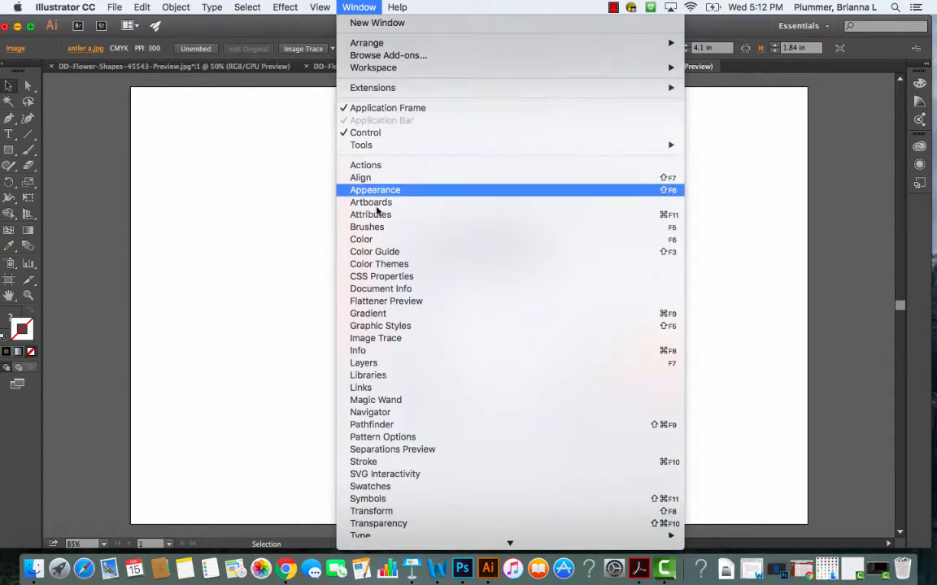
click(360, 363)
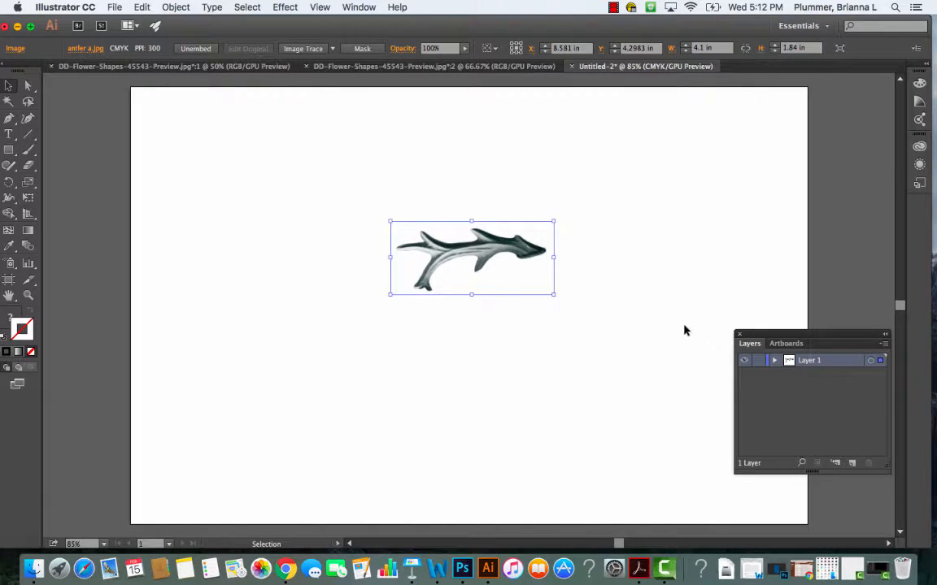
click(614, 291)
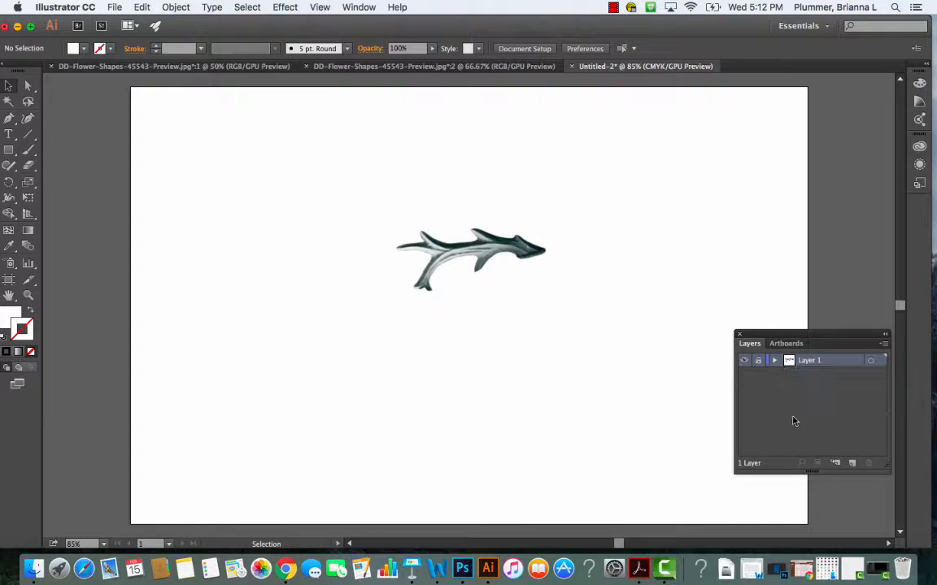
click(852, 466)
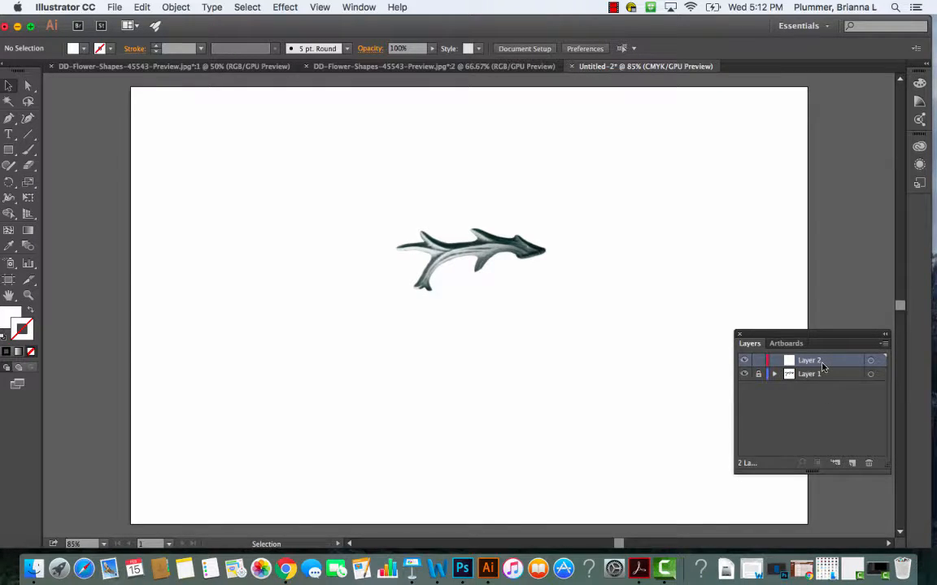
Hide the antler image layer and show it again.
key(super+equal)
key(super+equal)
key(super+equal)
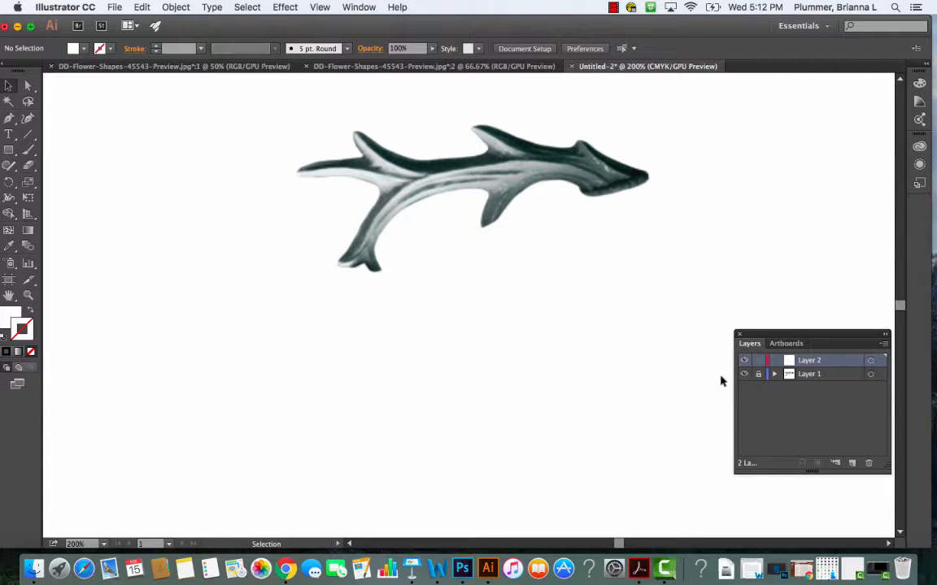
click(742, 375)
click(743, 375)
Draw a practice path with the Pen tool below the antler, a straight horizontal segment followed by a wavy curve.
click(10, 120)
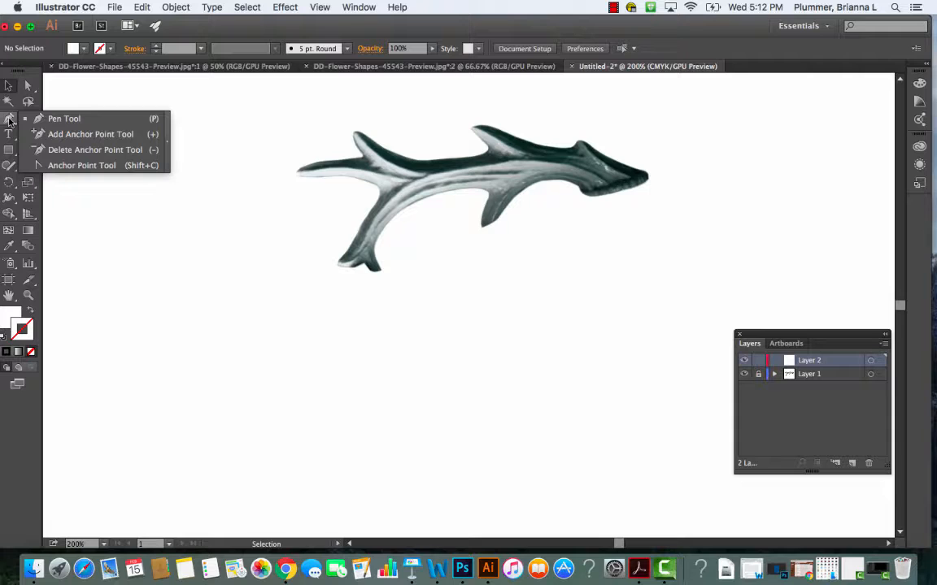
click(62, 120)
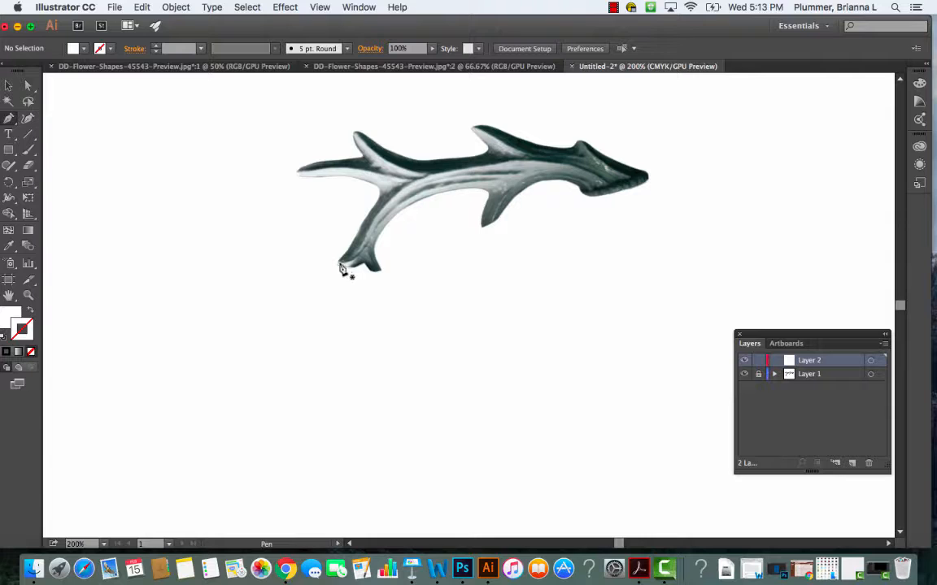
click(152, 399)
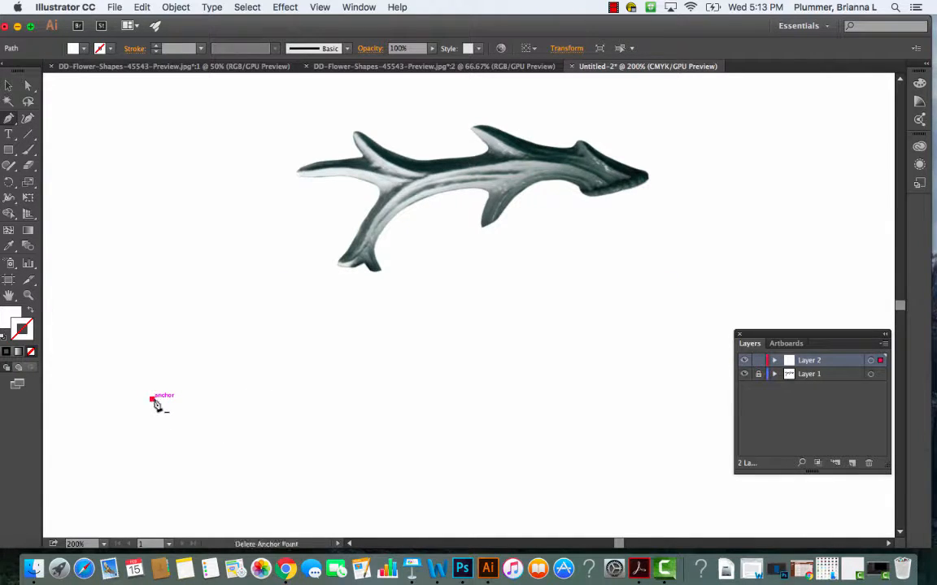
click(270, 399)
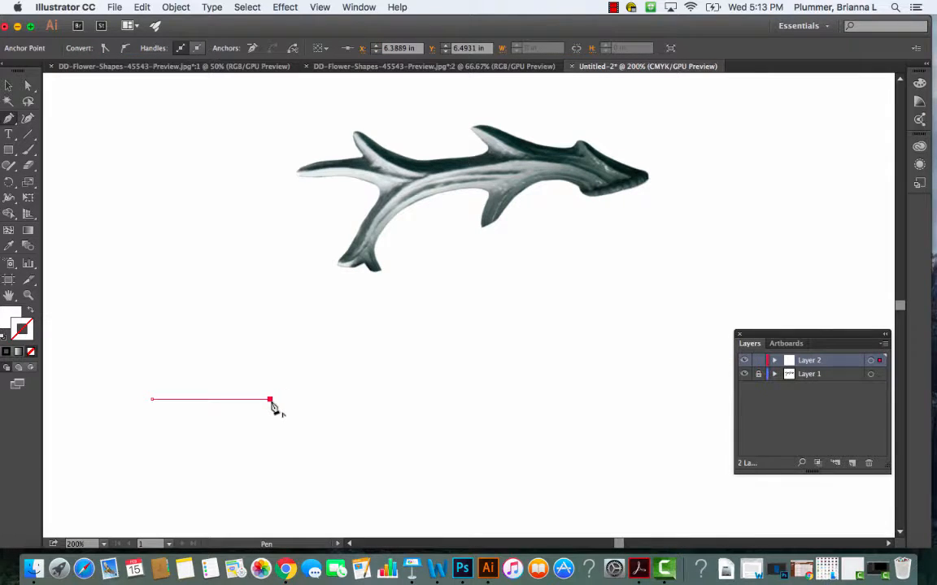
drag(290, 402, 402, 403)
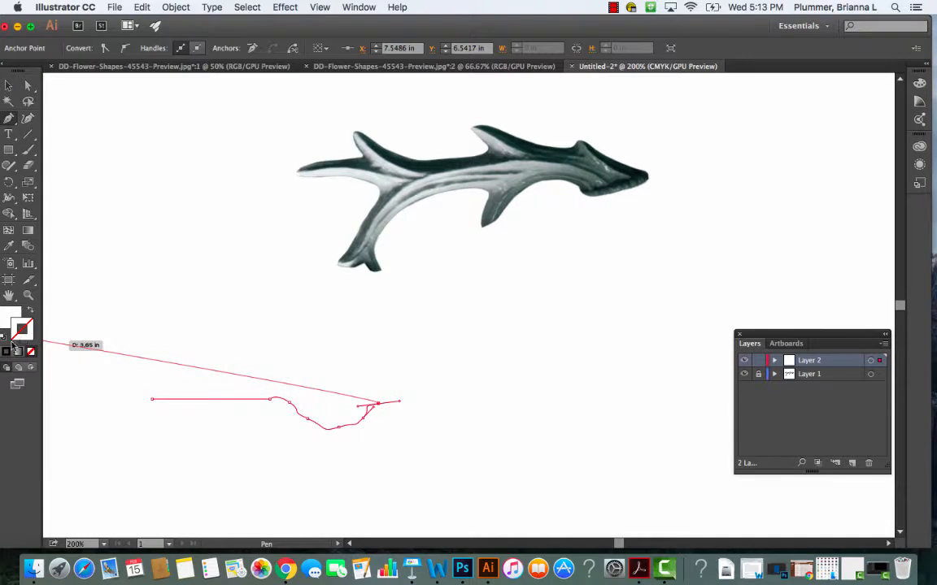
Set the path's stroke to the default black and its fill to none.
click(3, 337)
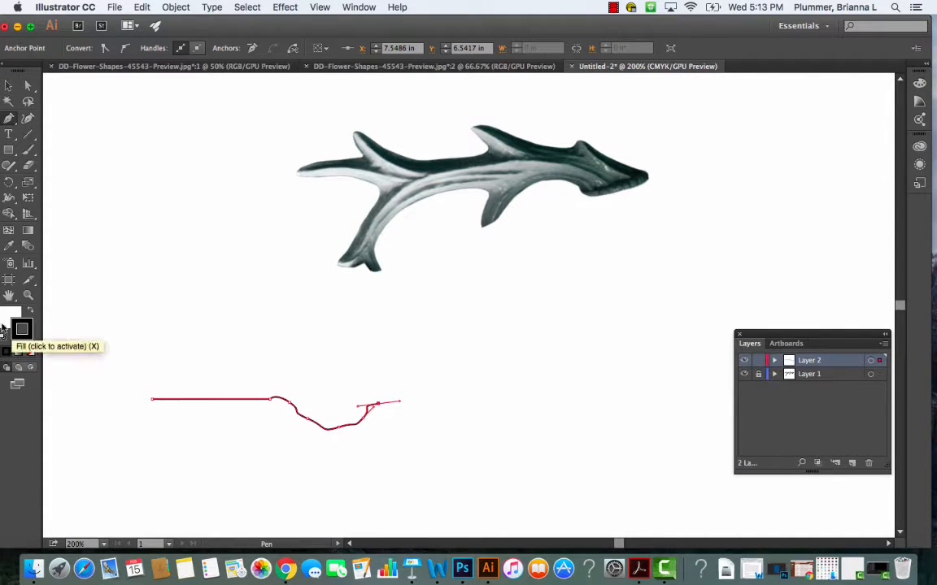
click(3, 325)
click(31, 352)
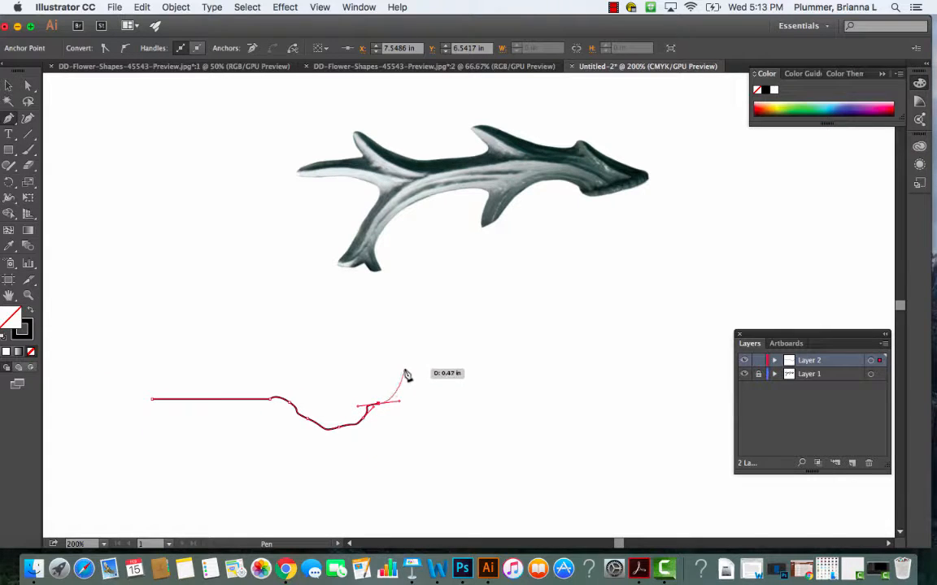
Extend the practice path with a straight rising segment followed by a winding curve downwards.
click(392, 405)
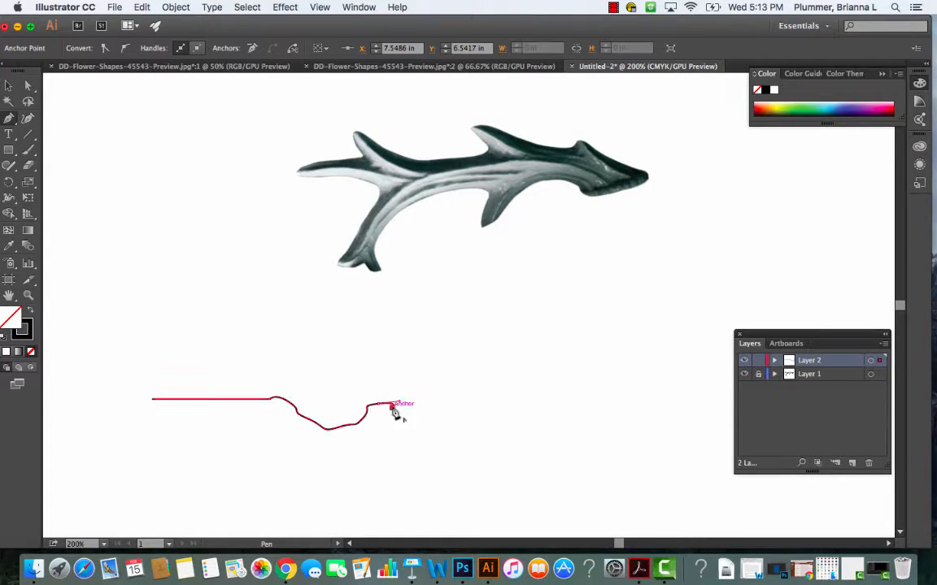
click(467, 373)
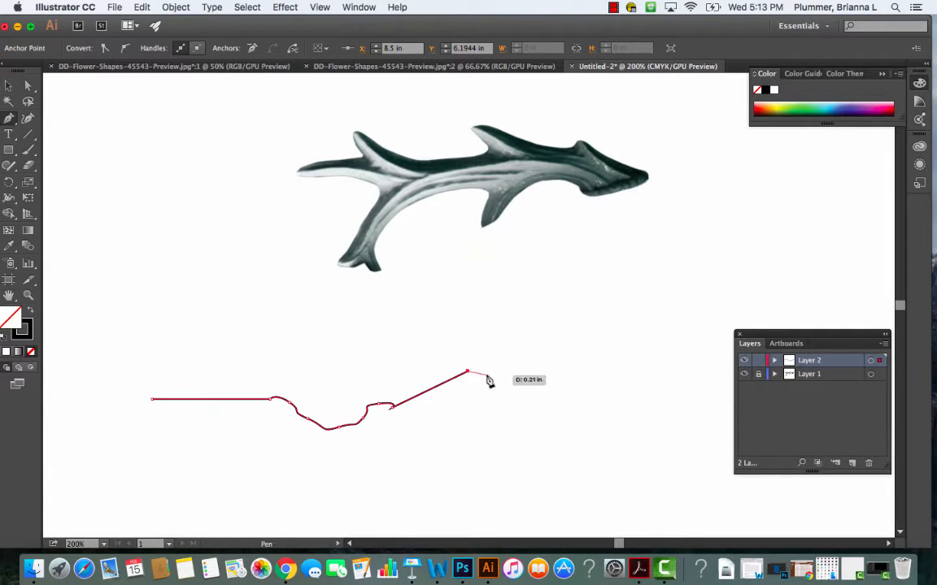
drag(486, 375, 453, 446)
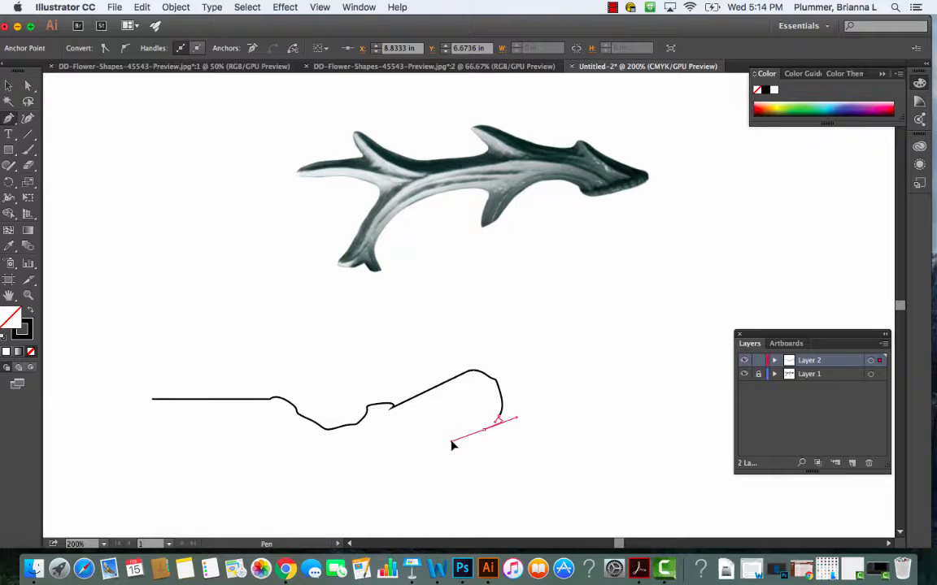
drag(453, 445, 523, 485)
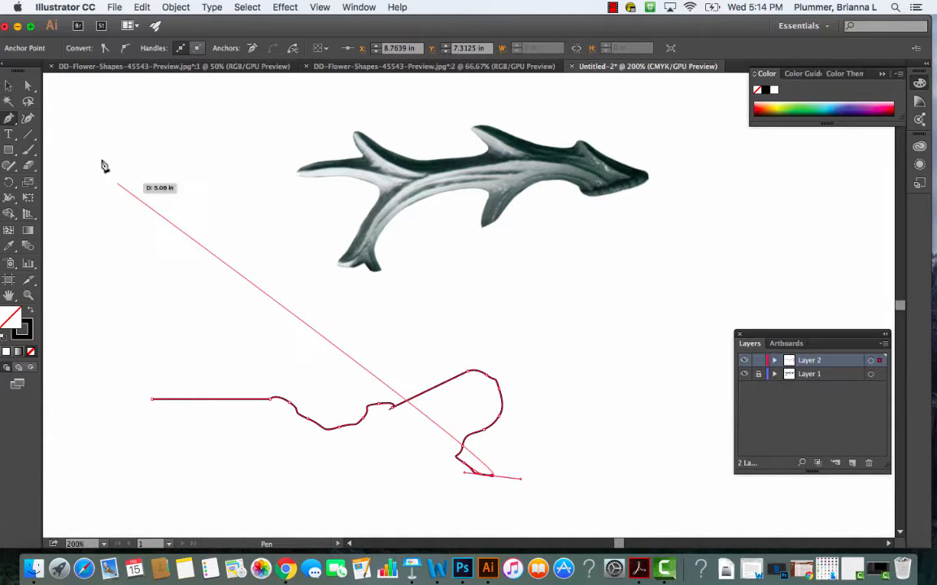
Delete the whole practice path below the antler.
click(8, 84)
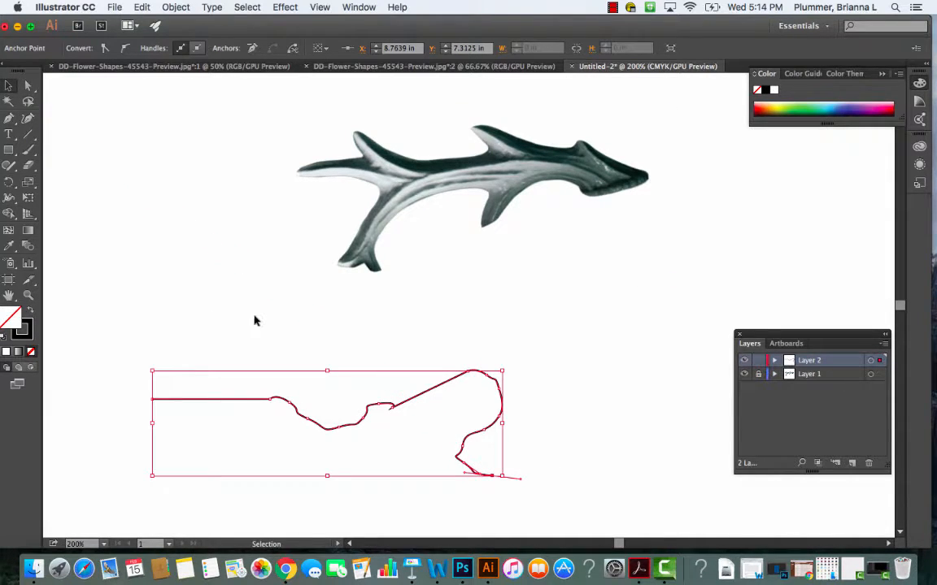
key(super+z)
key(Delete)
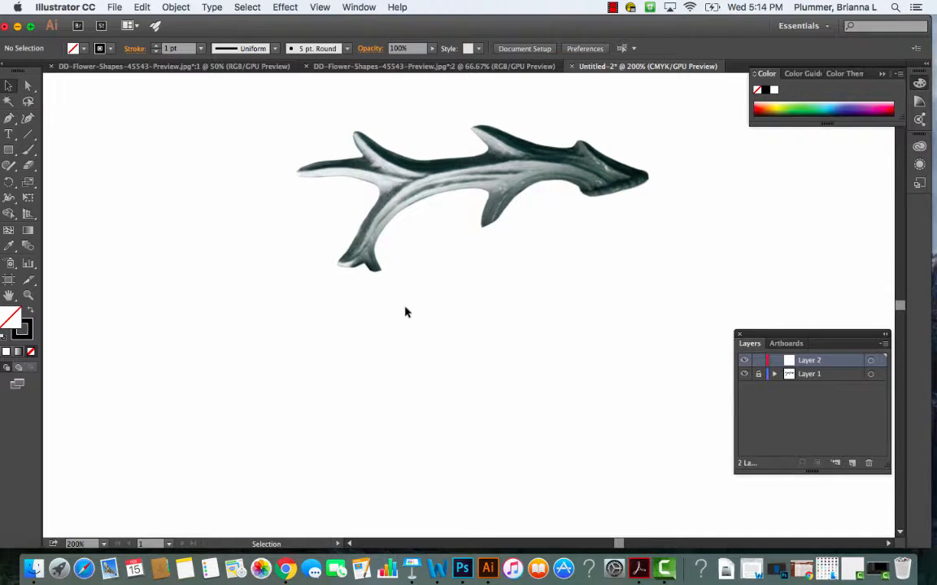
Trace the antler's outline on the new layer with the Pen tool, from the lower-left tip around the left prong.
scroll(404, 311, up, 4)
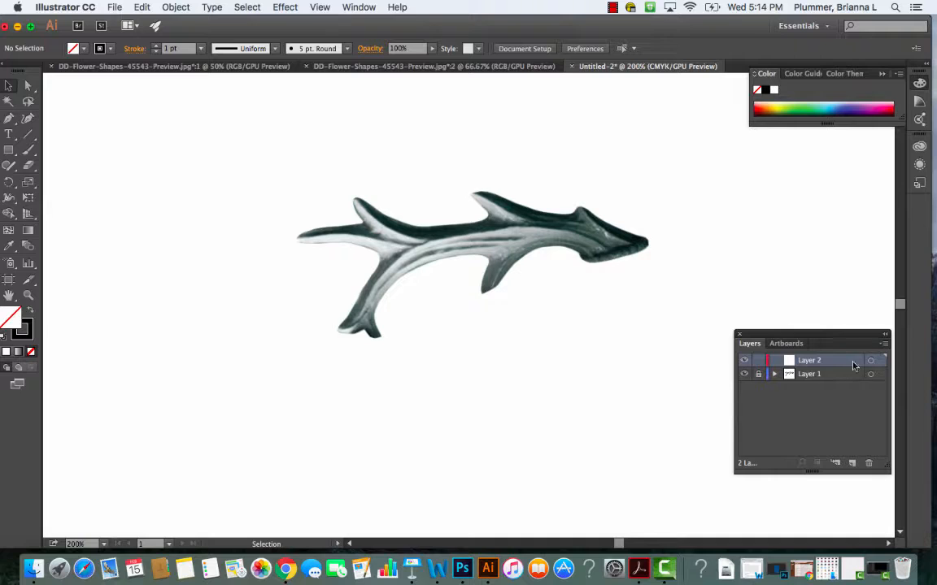
click(8, 118)
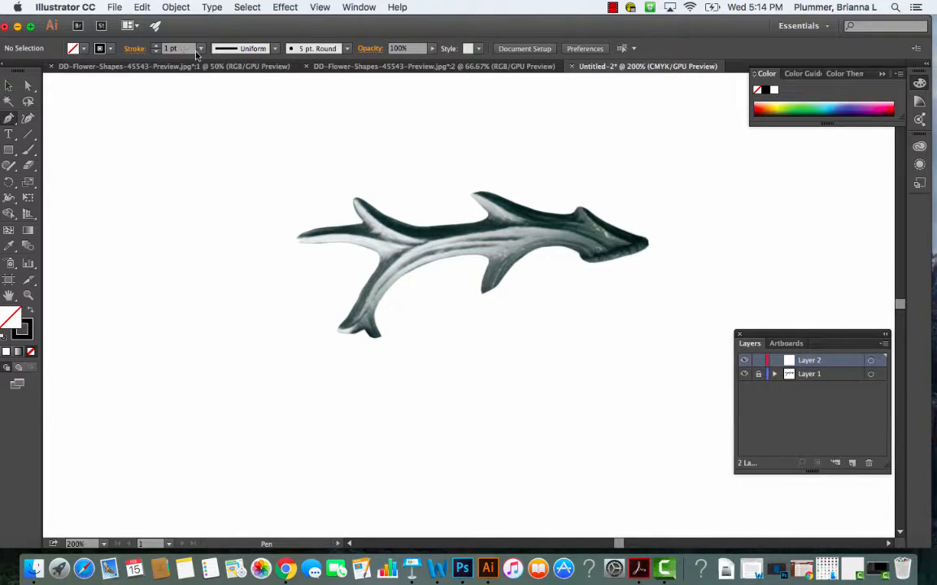
click(338, 330)
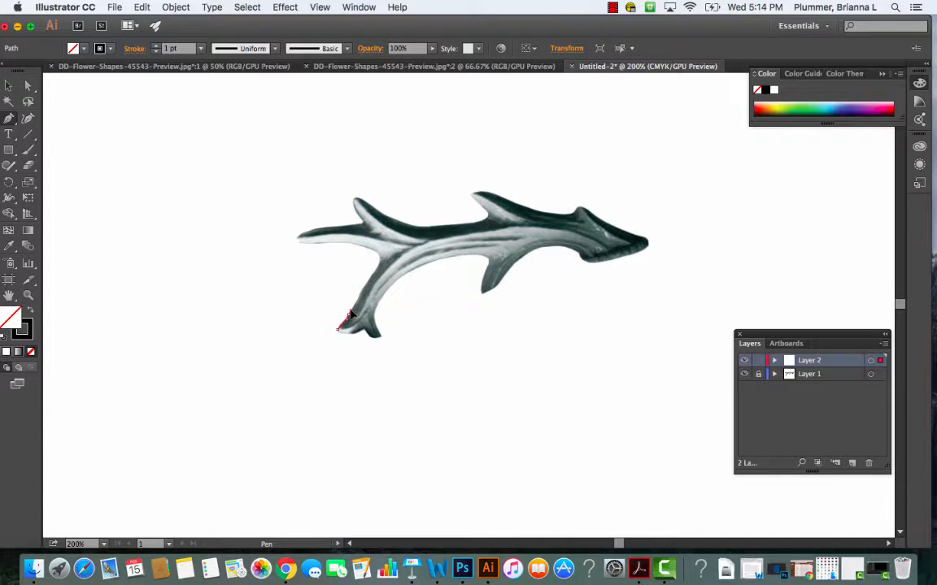
mouse_move(349, 316)
mouse_down()
mouse_move(380, 273)
mouse_move(377, 254)
mouse_move(350, 250)
mouse_up()
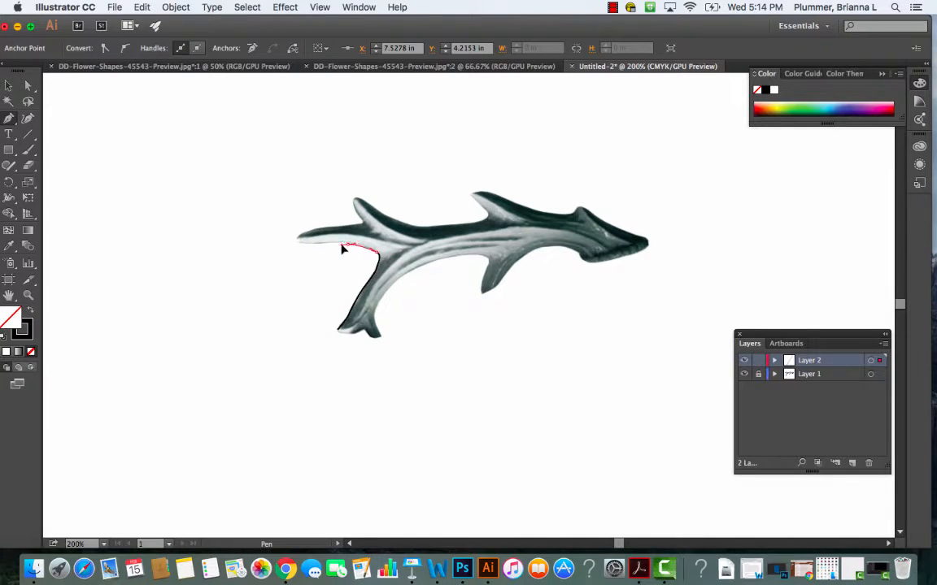
mouse_move(342, 248)
mouse_down()
mouse_move(304, 246)
mouse_move(341, 232)
mouse_up()
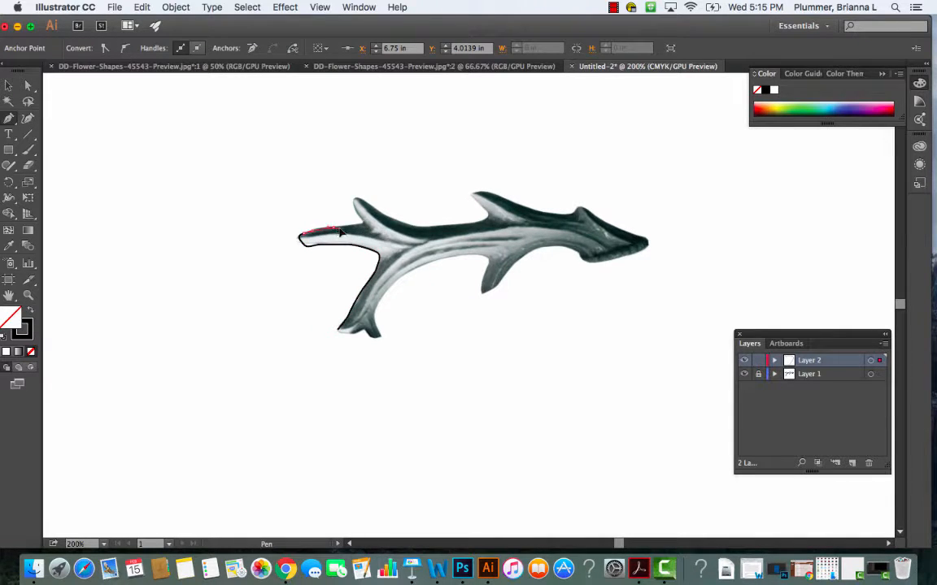
click(358, 227)
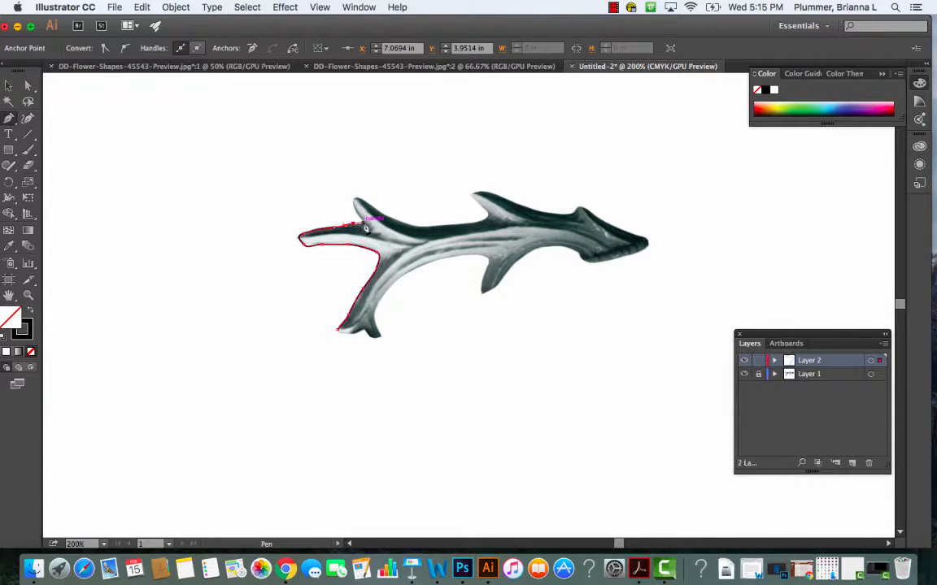
Continue the outline around the upper-left prong and along the top edge to the tip of the middle upper prong.
drag(364, 227, 480, 203)
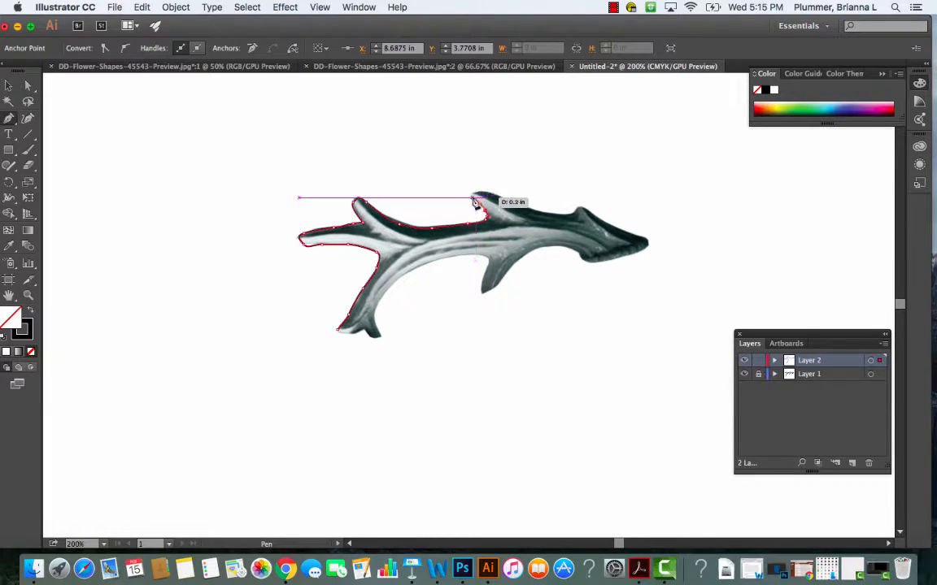
click(473, 195)
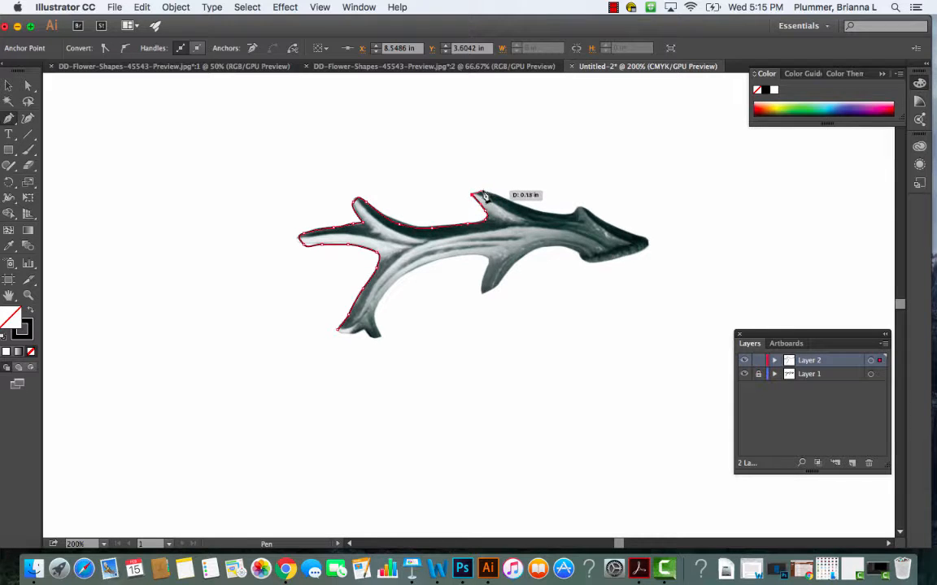
super+click(482, 196)
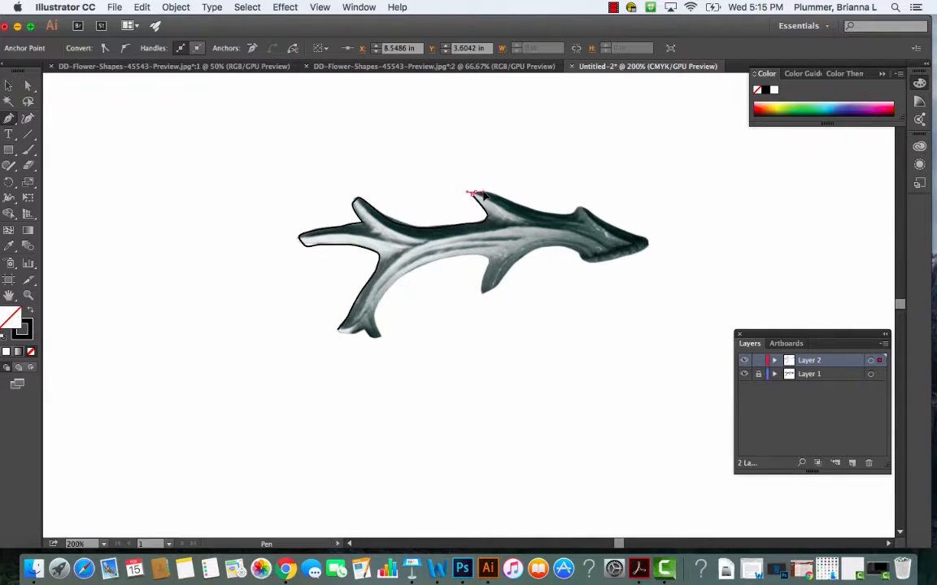
Continue the outline along the upper-right edge, around the antler's right end and around the lower middle prong.
drag(482, 195, 642, 252)
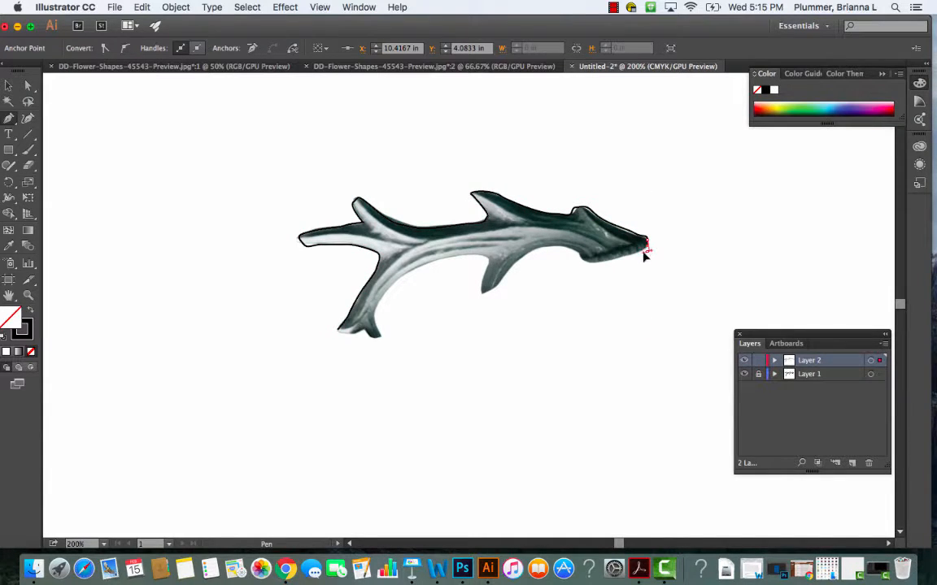
drag(642, 257, 496, 293)
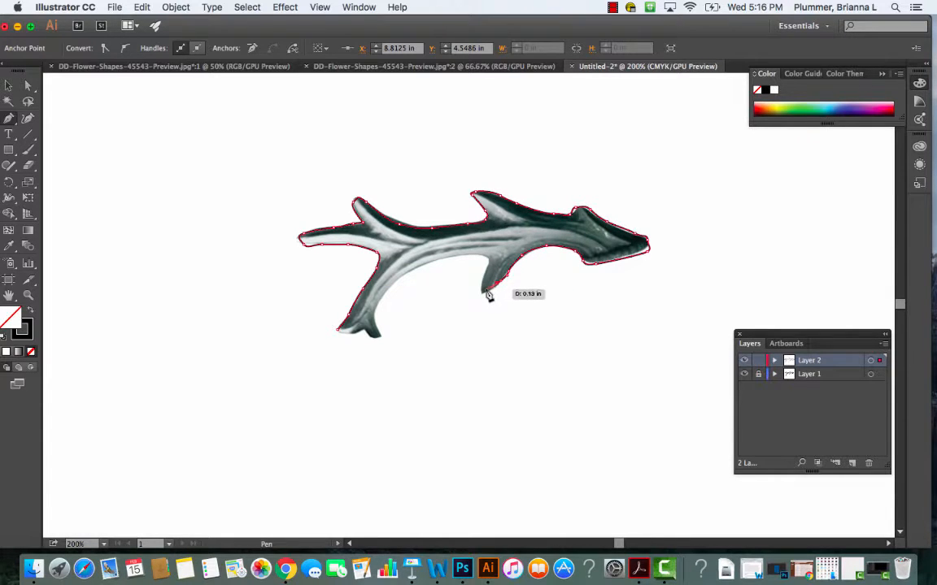
click(485, 293)
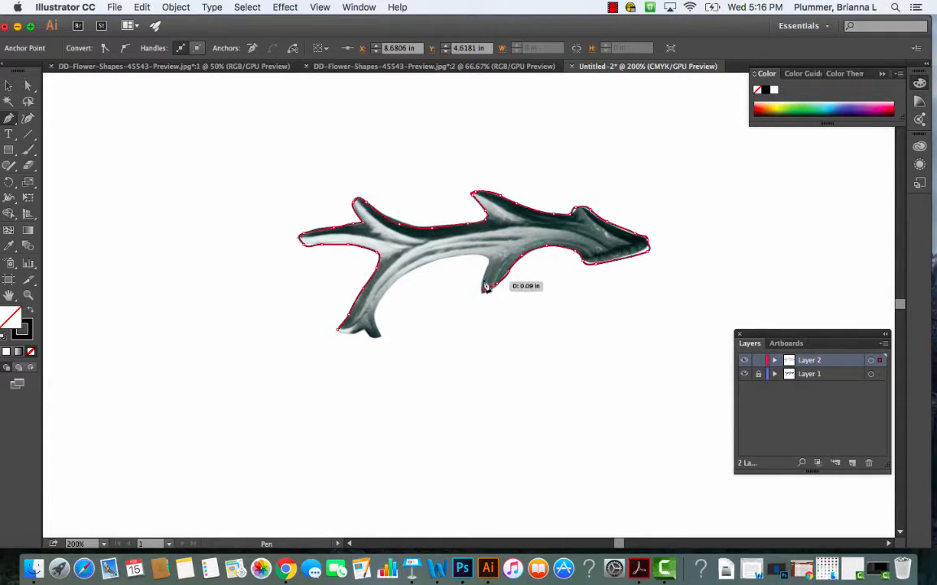
click(484, 284)
drag(482, 261, 483, 257)
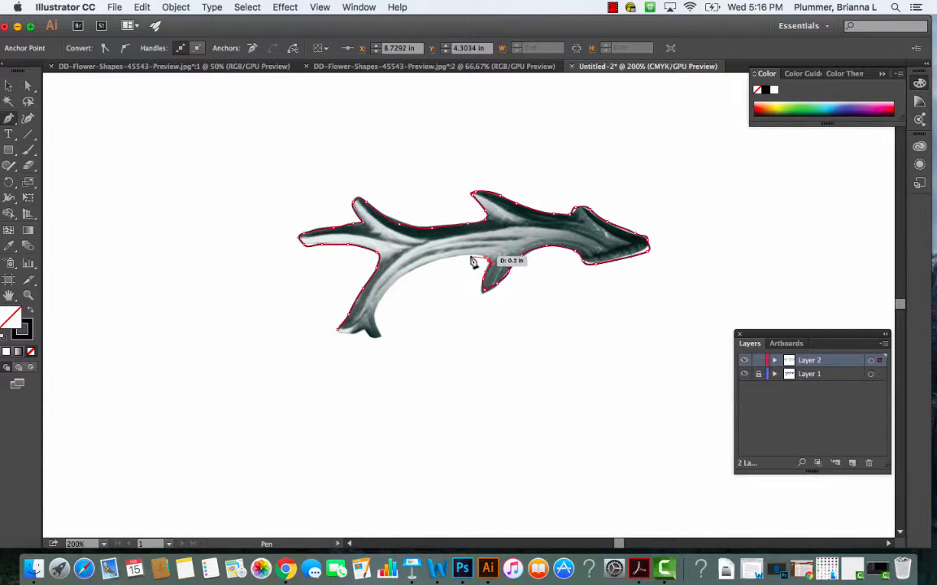
Continue the outline along the lower edge, close it at the lower-left tip, and check it with Layer 1 temporarily hidden.
click(468, 257)
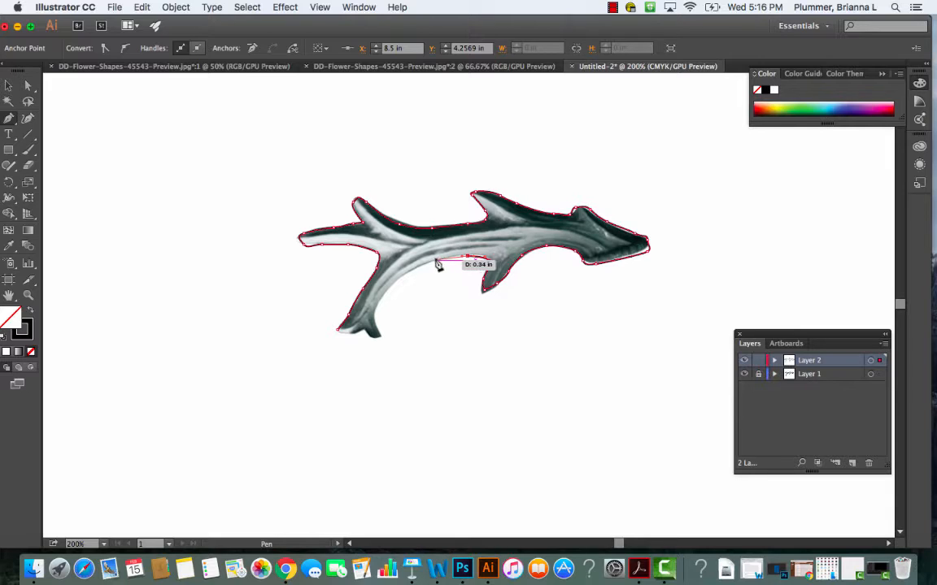
click(431, 261)
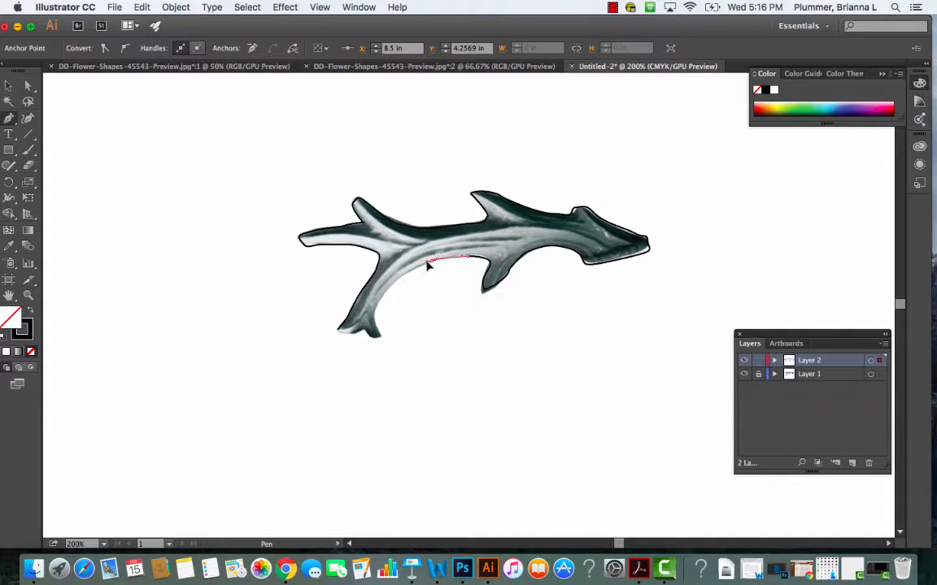
drag(426, 262, 378, 328)
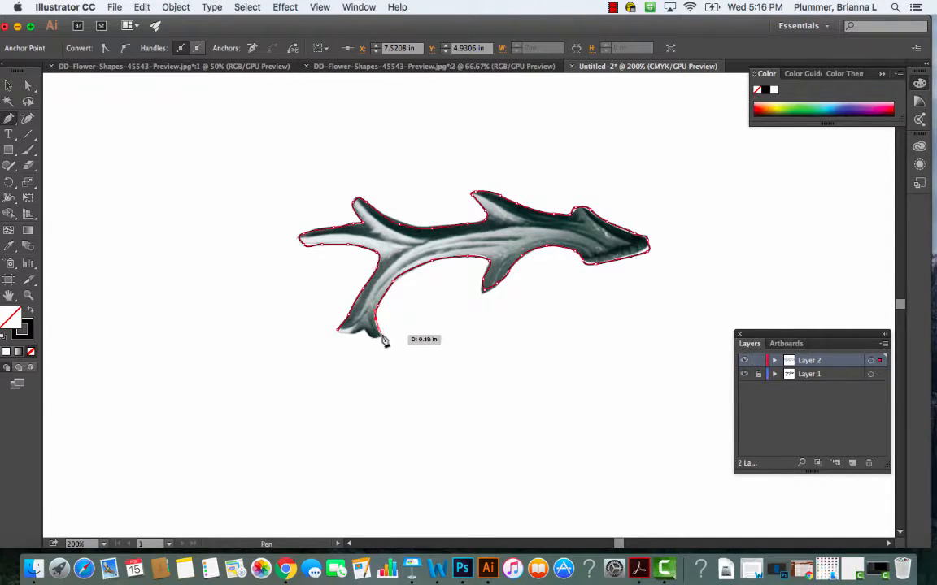
click(381, 334)
click(378, 335)
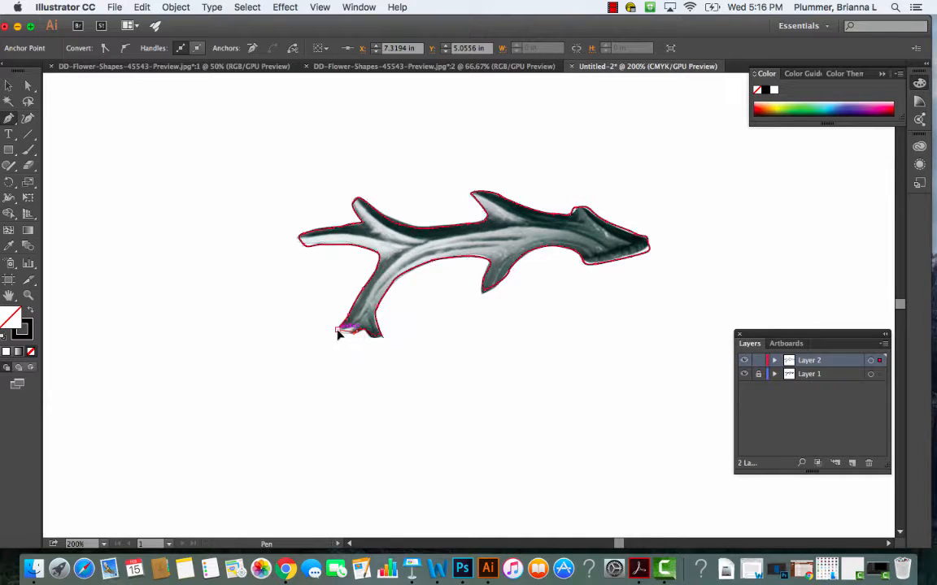
click(338, 332)
click(744, 375)
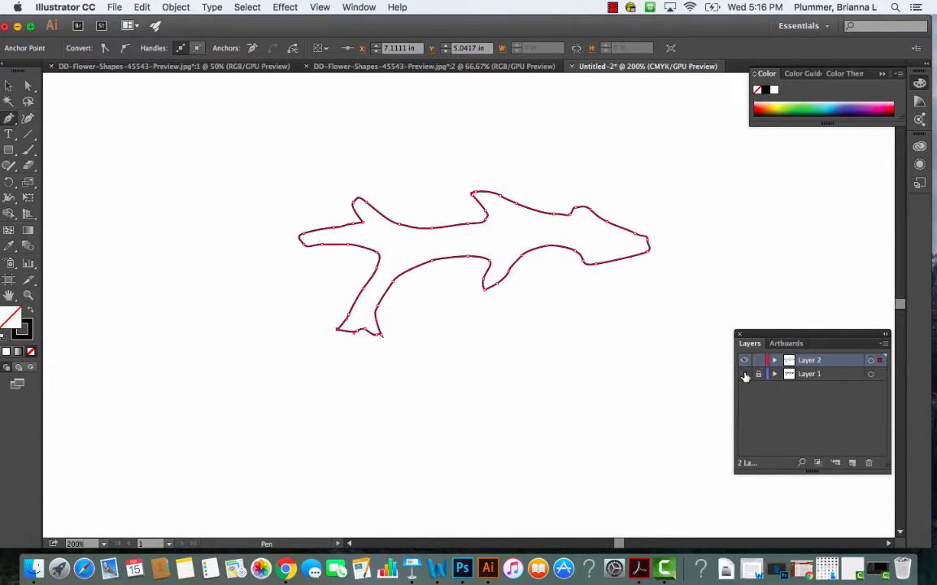
click(743, 374)
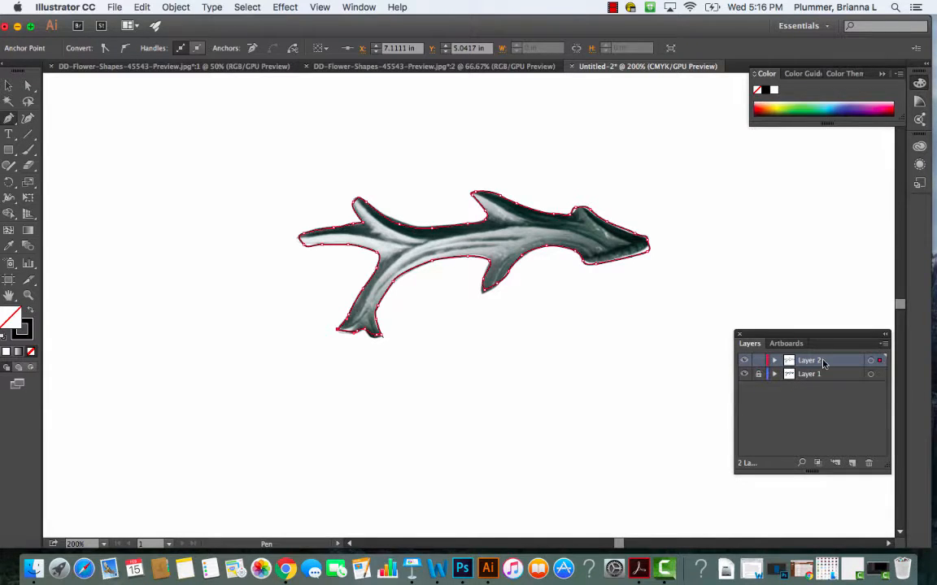
Lock Layer 2 and add a new layer above it.
click(758, 361)
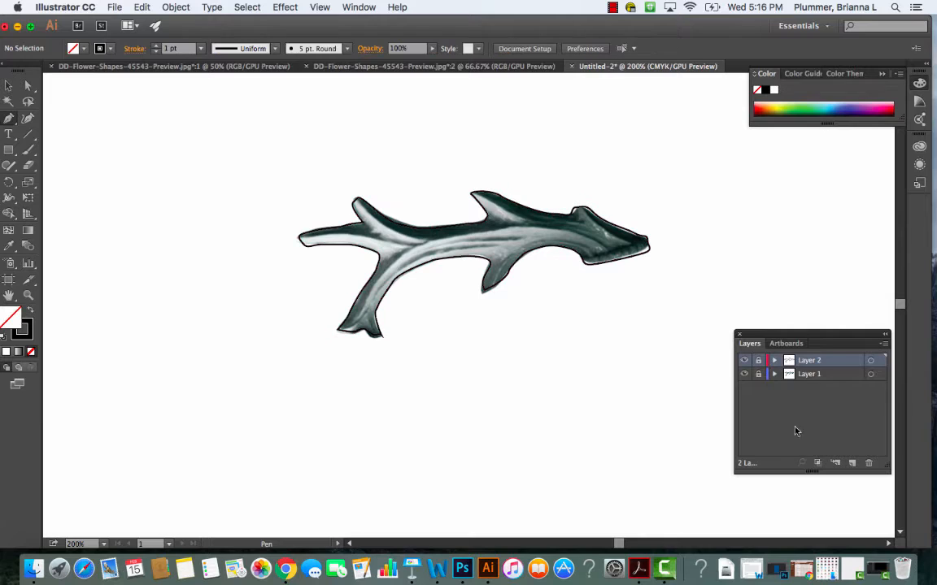
click(852, 463)
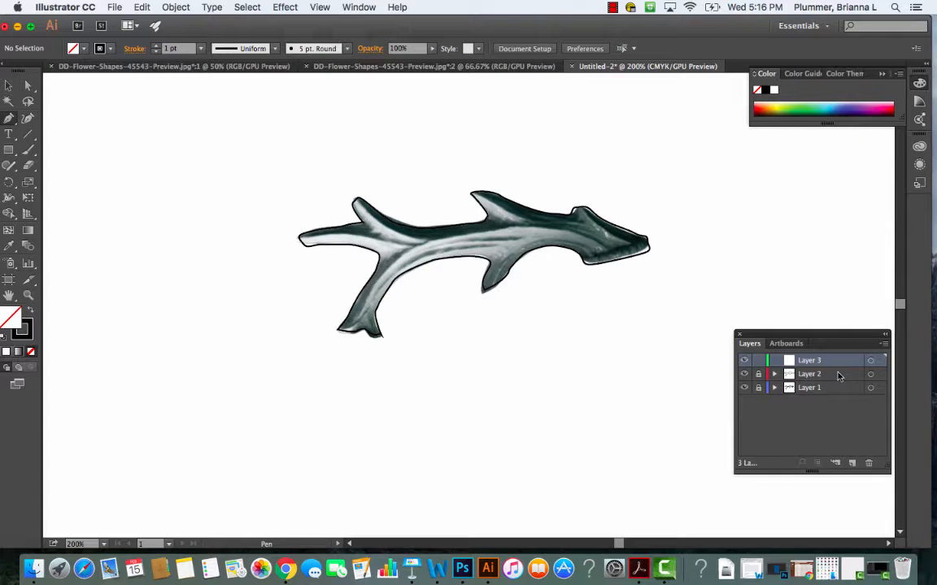
Rename Layer 2 as "outline" and Layer 3 as "dark shadows".
click(809, 376)
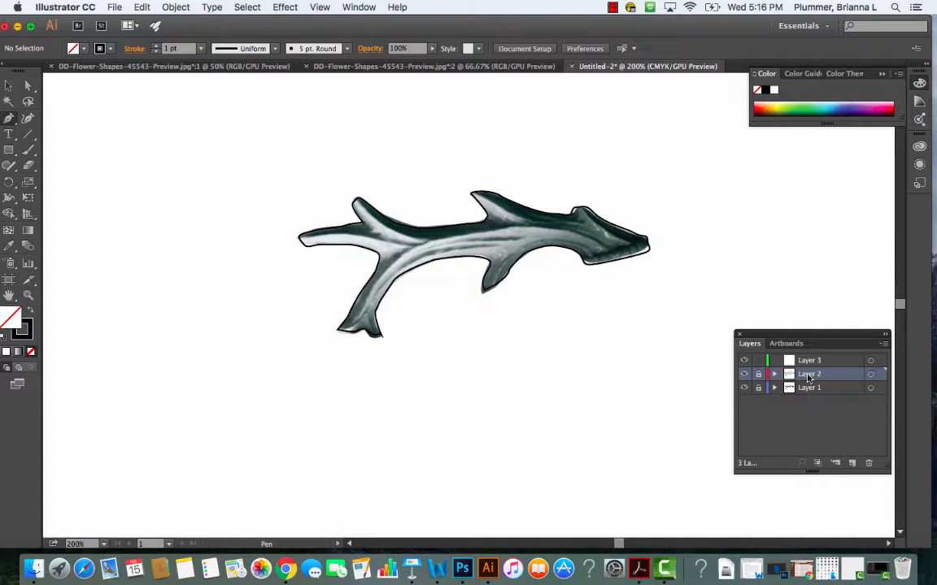
double_click(809, 375)
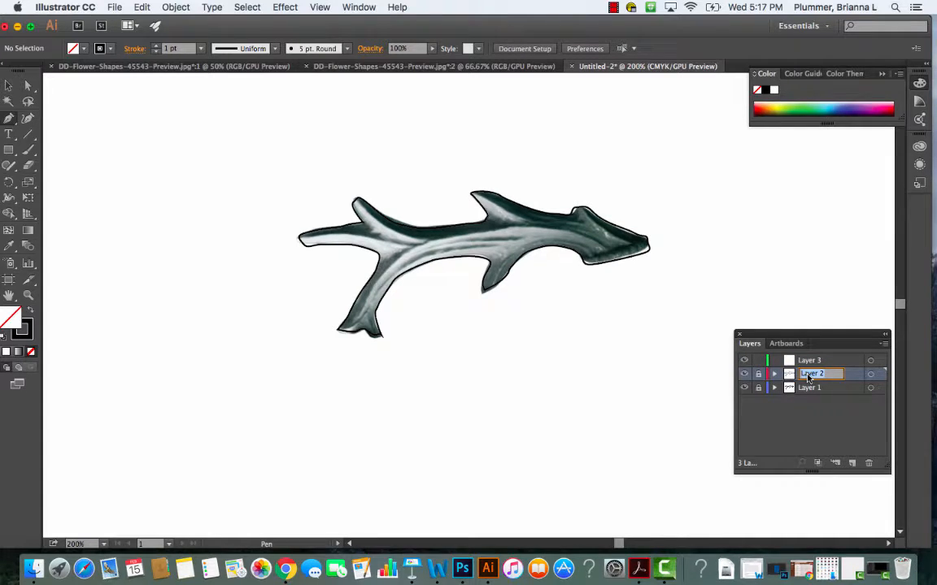
text(outline)
click(817, 366)
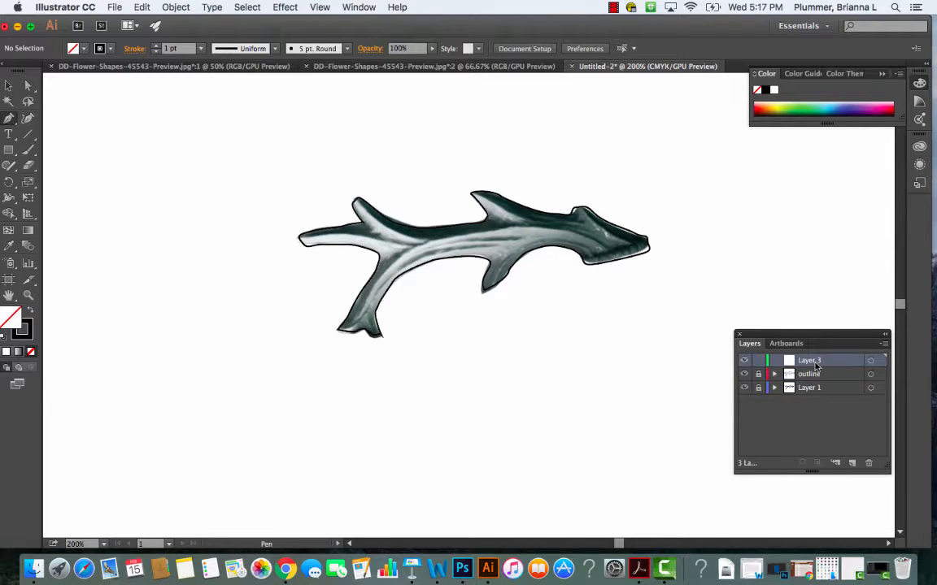
double_click(816, 366)
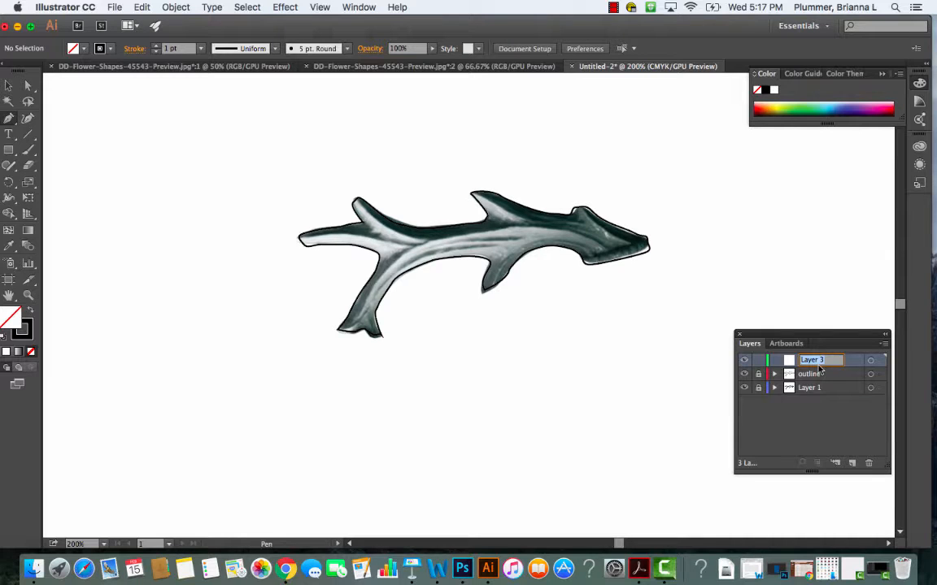
text(da)
click(804, 360)
key(Return)
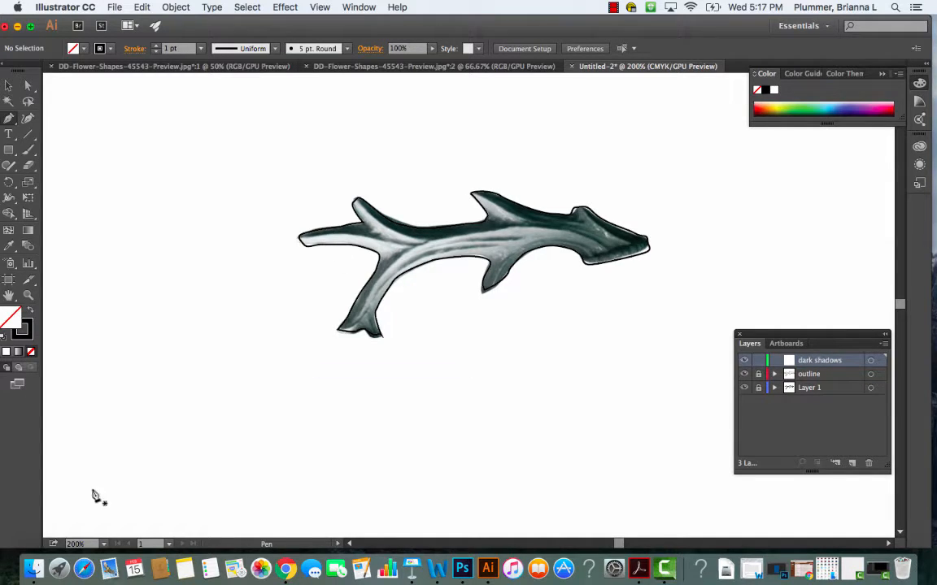
Trace the dark area of the left prong as a closed shape on the dark shadows layer with the Pen tool.
key(super+equal)
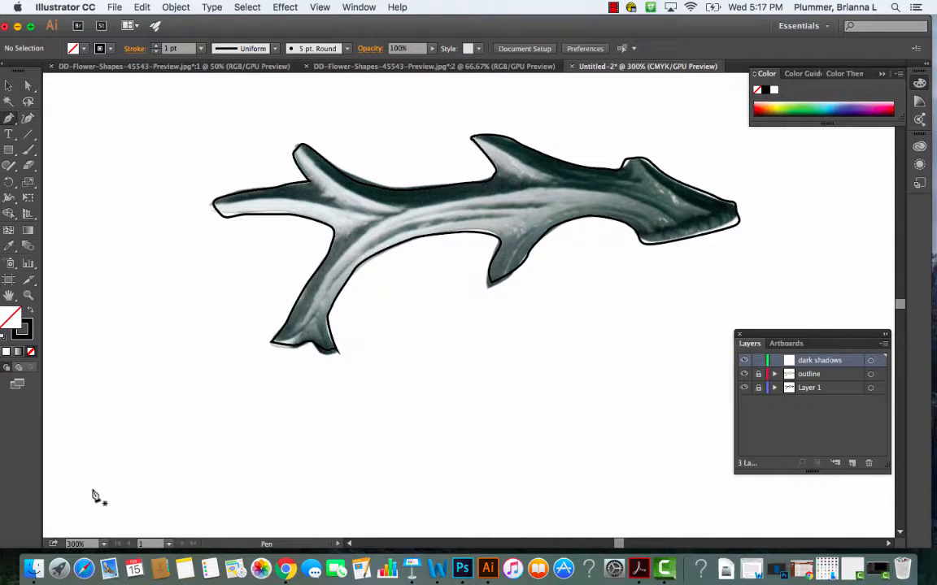
scroll(89, 446, up, 4)
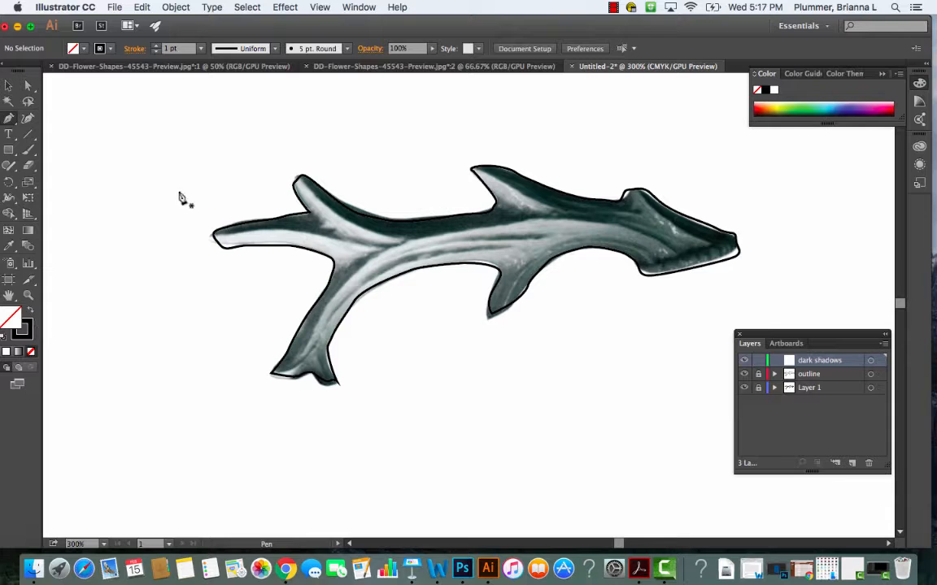
click(220, 233)
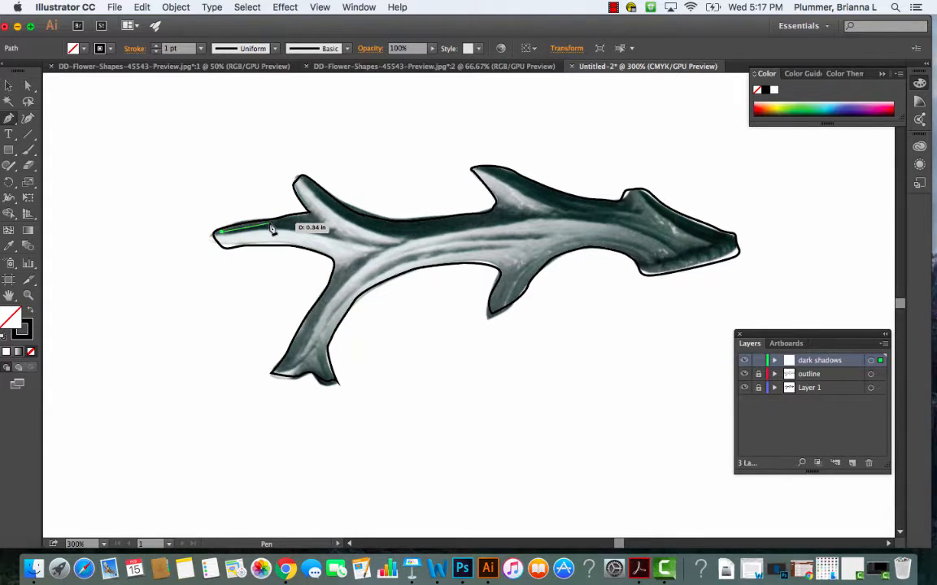
drag(272, 229, 310, 220)
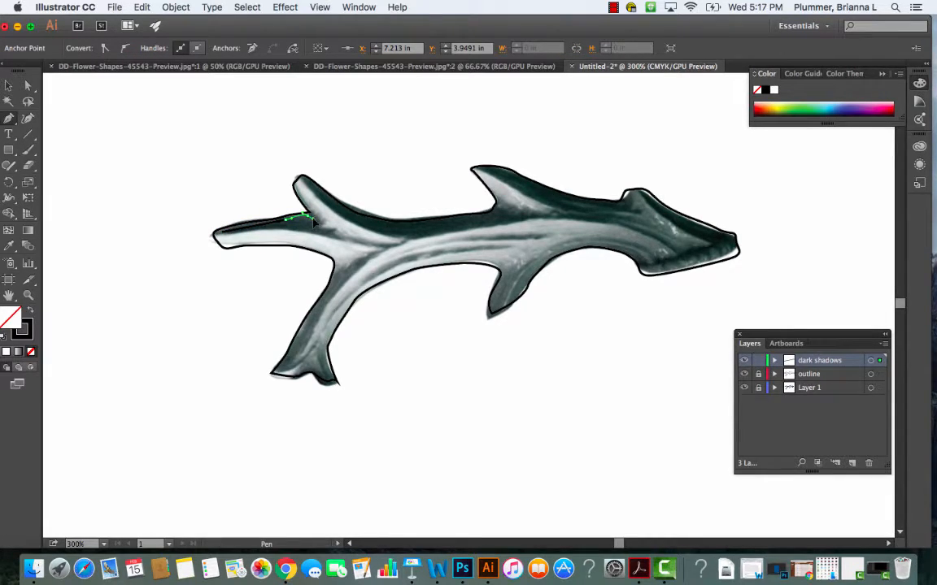
drag(338, 236, 223, 235)
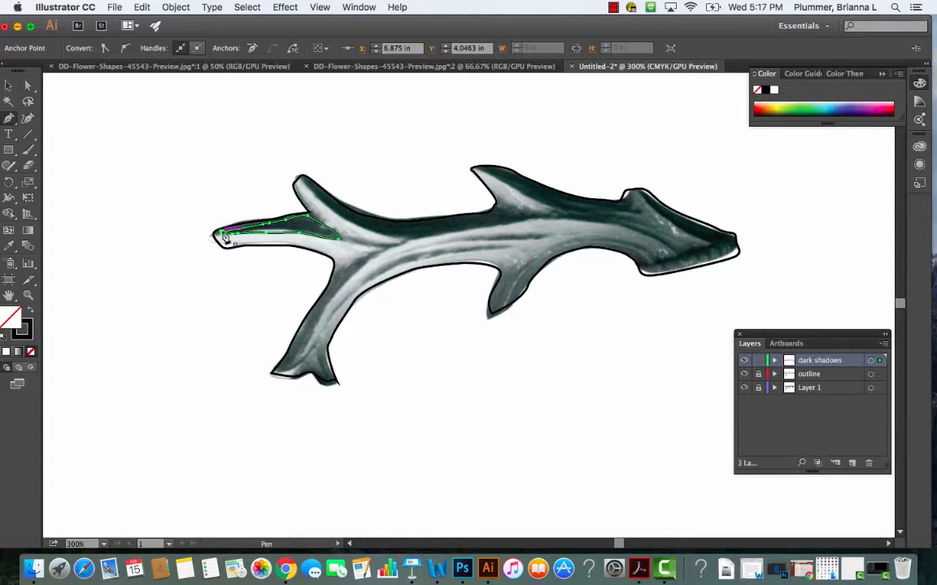
click(222, 234)
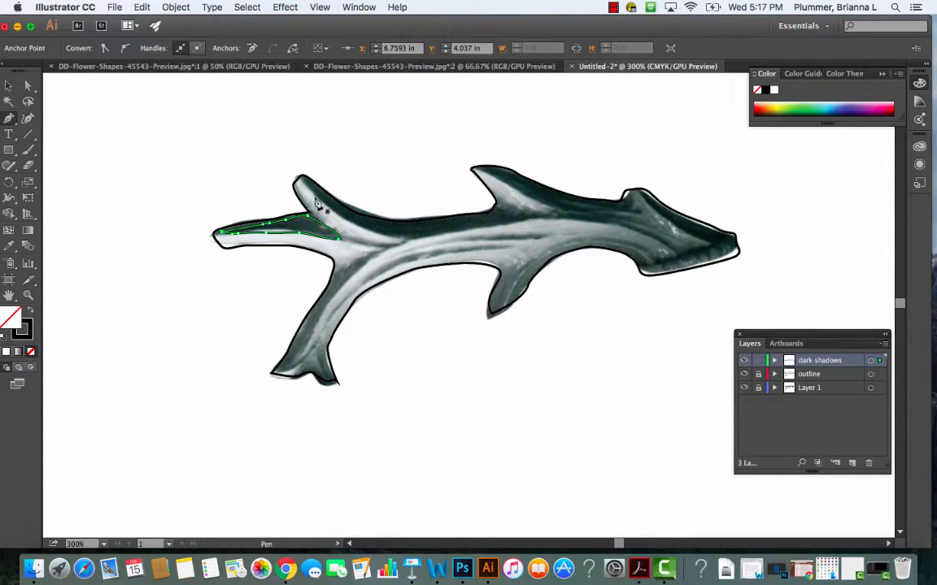
Trace the dark band from the upper-left prong along the top edge to the base of the middle upper prong as a closed shape.
drag(300, 177, 484, 230)
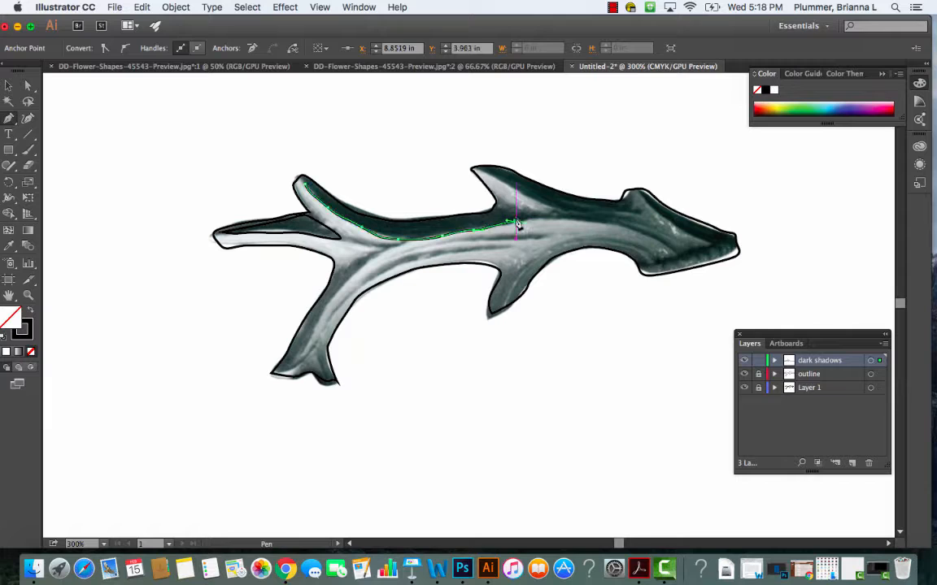
click(500, 216)
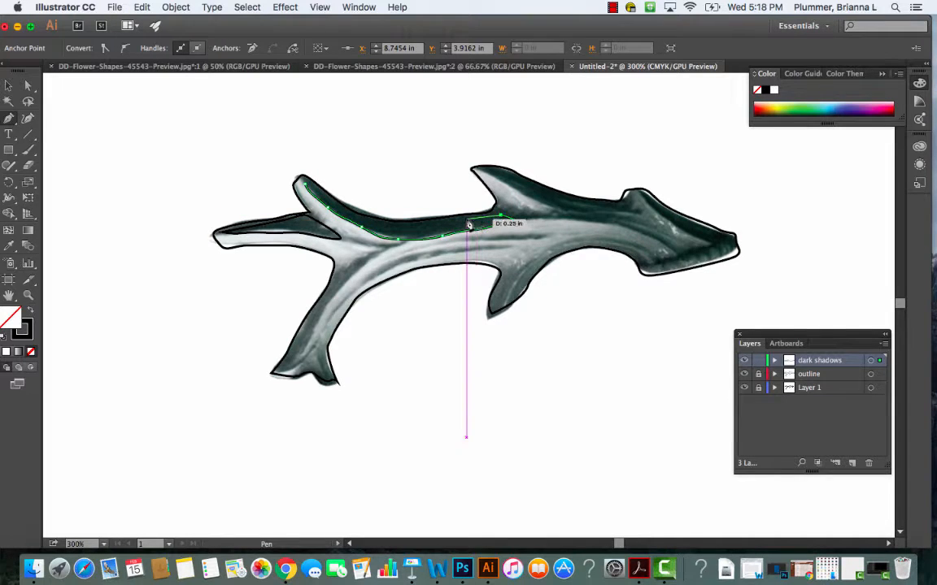
drag(466, 219, 461, 220)
click(435, 223)
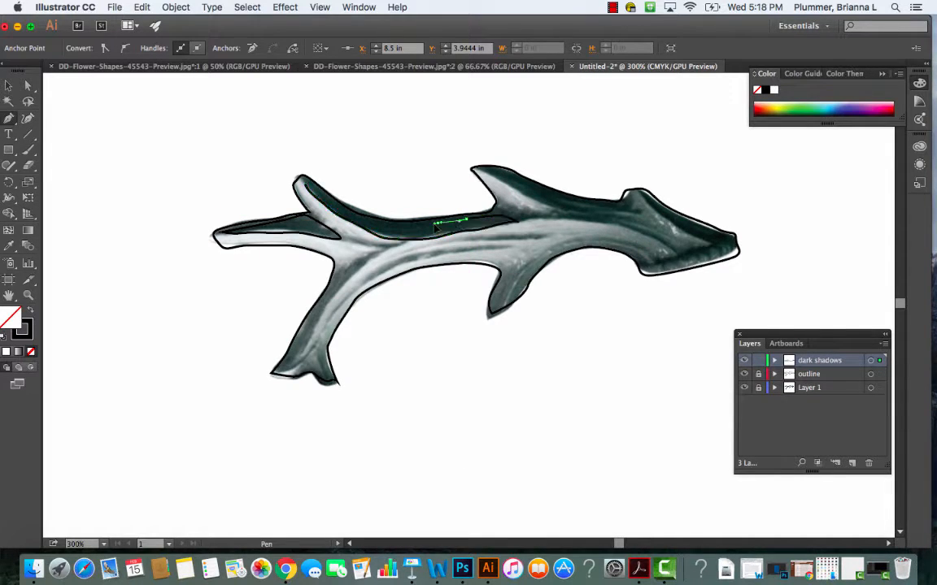
drag(406, 227, 325, 195)
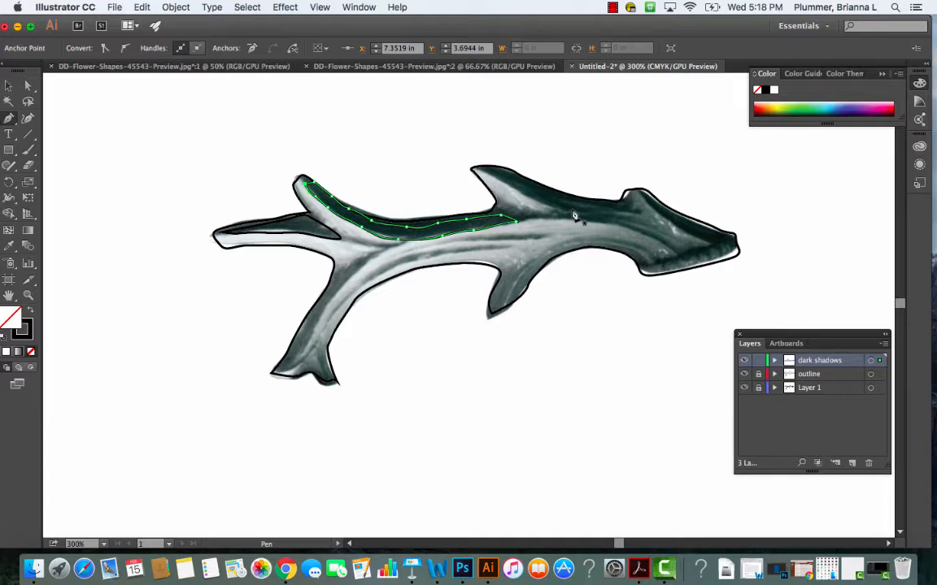
Trace the dark area from the middle upper prong's tip towards the antler's right end as a closed shape.
click(497, 174)
click(517, 189)
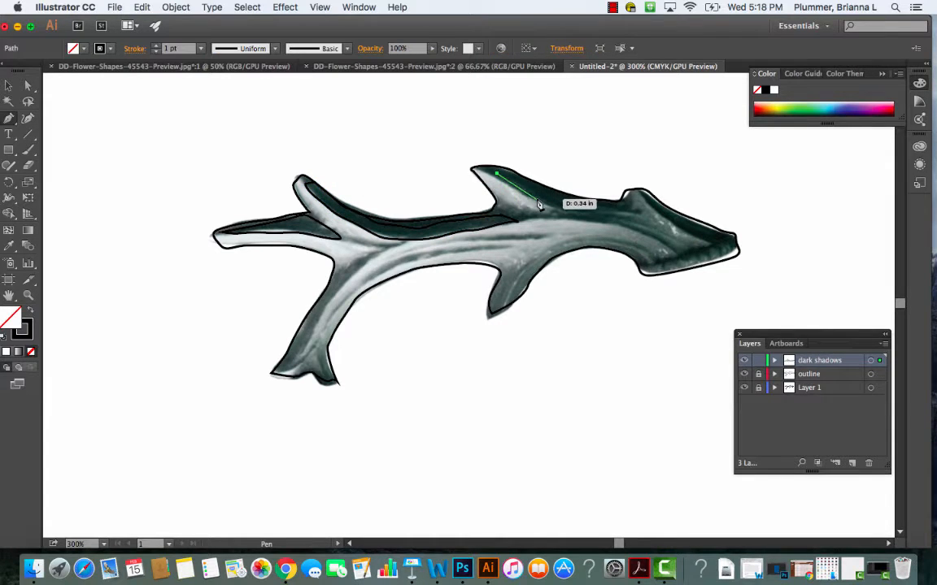
click(536, 199)
click(555, 210)
drag(555, 210, 645, 233)
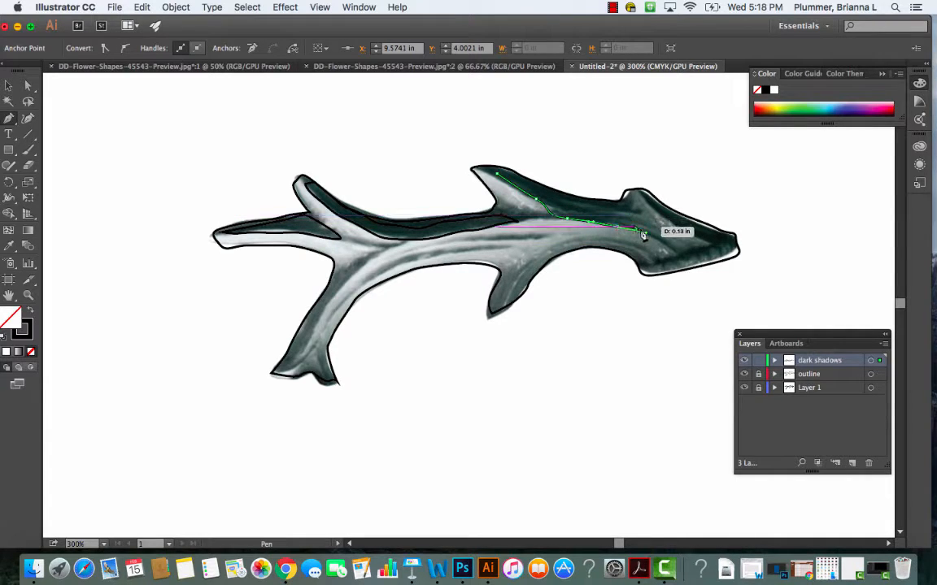
click(645, 234)
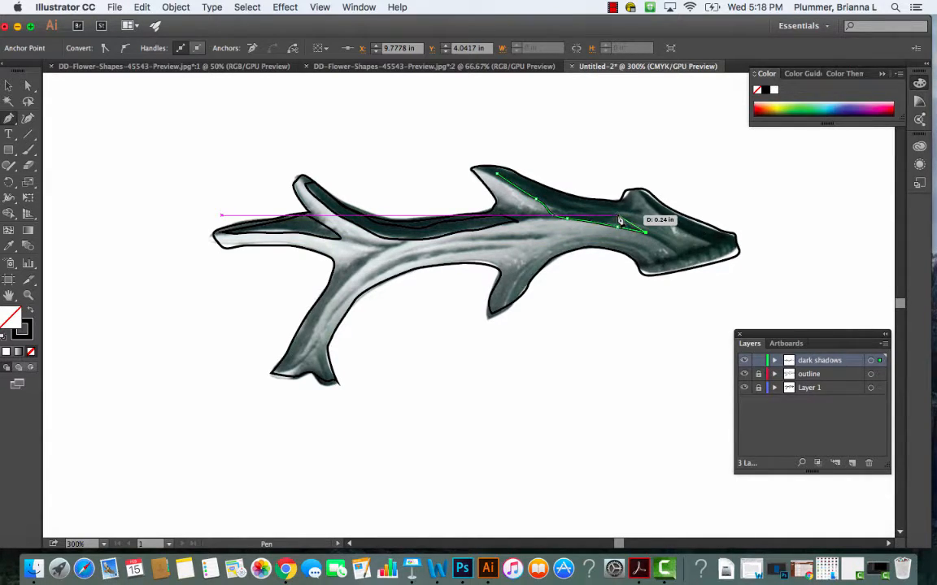
click(616, 211)
drag(571, 202, 504, 174)
click(500, 176)
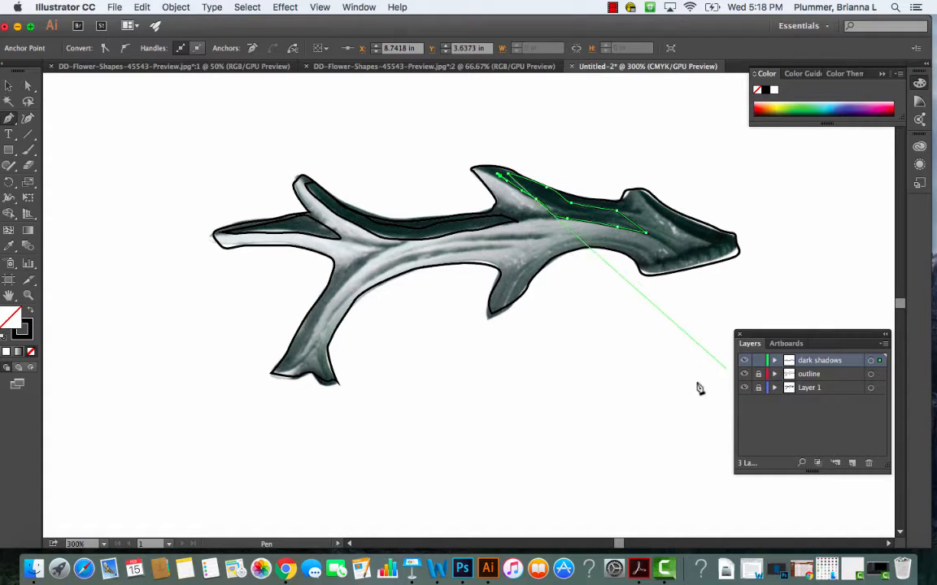
click(498, 174)
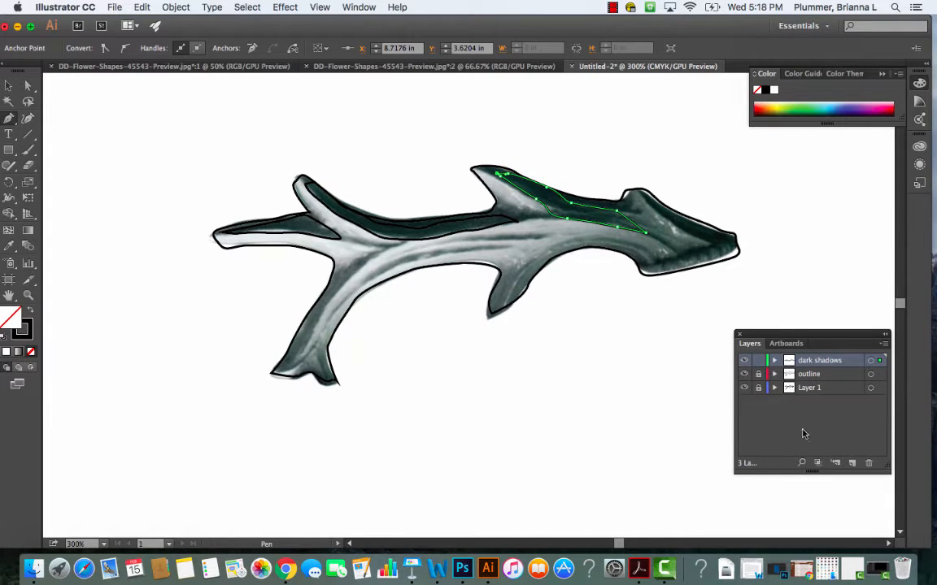
Add a new layer above the dark shadows layer and rename it as "highlight", with nothing selected.
click(851, 463)
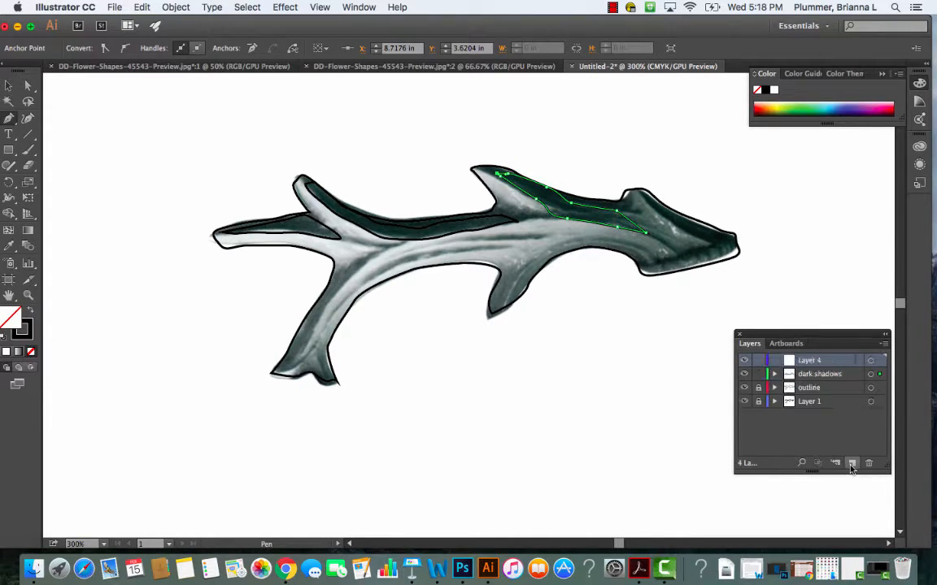
click(837, 224)
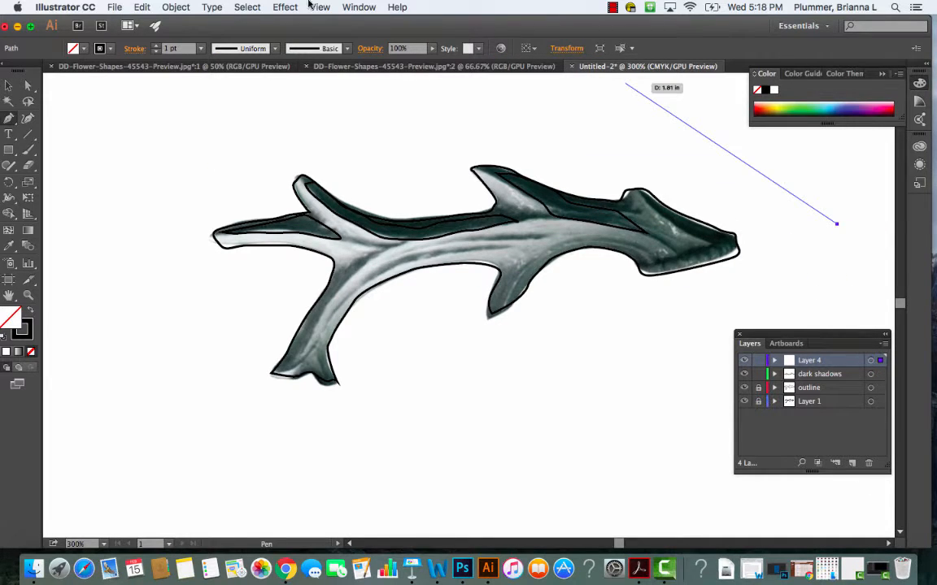
click(246, 10)
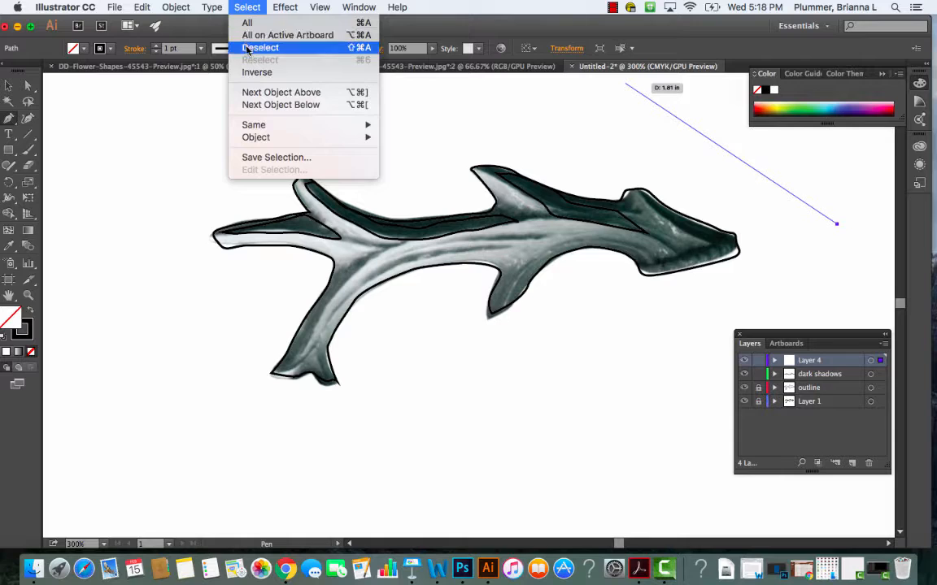
click(244, 48)
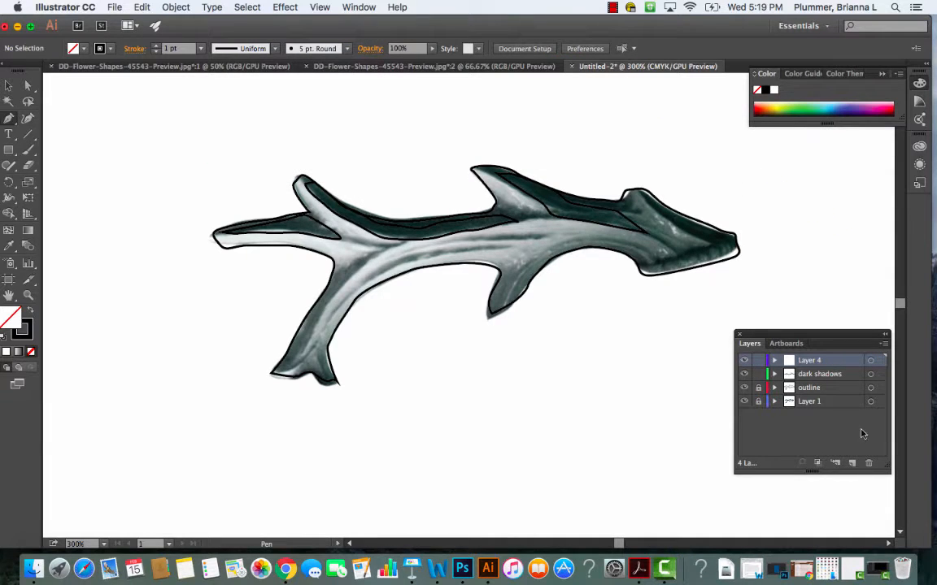
double_click(814, 361)
text(highlight)
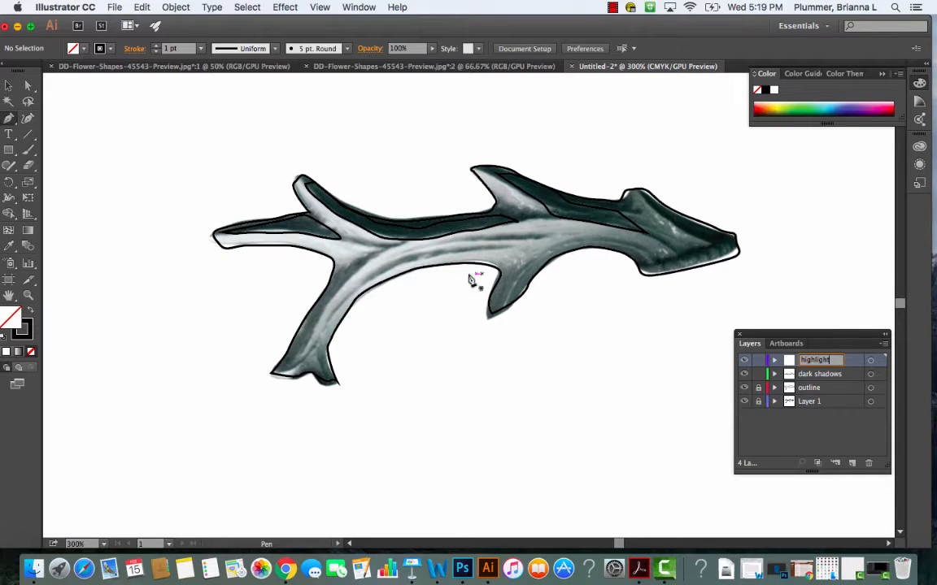
Trace the light band from the lower-left leg along the beam to the lower middle prong as a closed shape on the highlight layer.
click(316, 328)
mouse_move(352, 278)
mouse_down()
mouse_move(412, 250)
mouse_move(589, 239)
mouse_move(542, 256)
mouse_move(514, 283)
mouse_move(505, 254)
mouse_move(425, 257)
mouse_move(358, 289)
mouse_move(319, 342)
mouse_move(316, 329)
mouse_up()
click(589, 237)
click(510, 286)
click(512, 261)
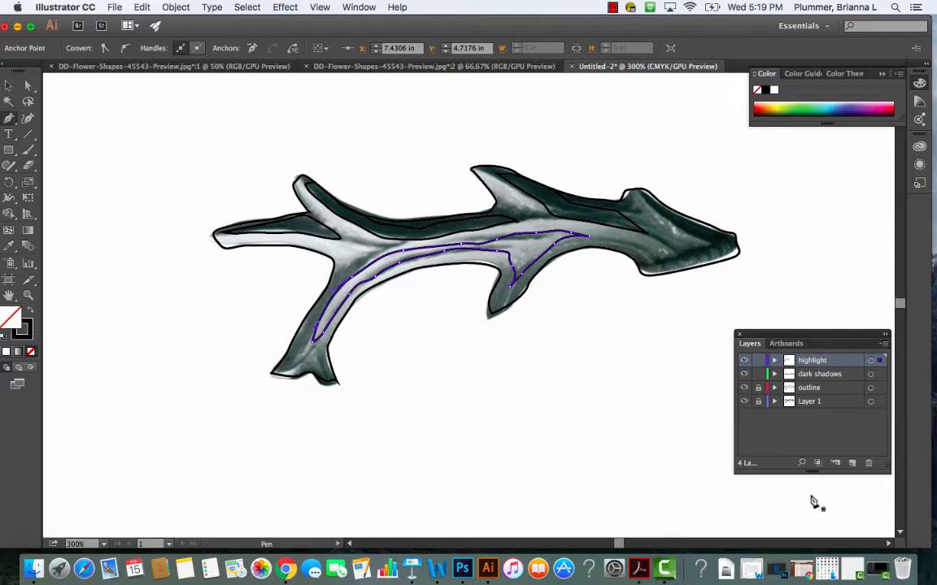
Make the outline layer active and unlocked, and lock the highlight and dark shadows layers.
click(842, 390)
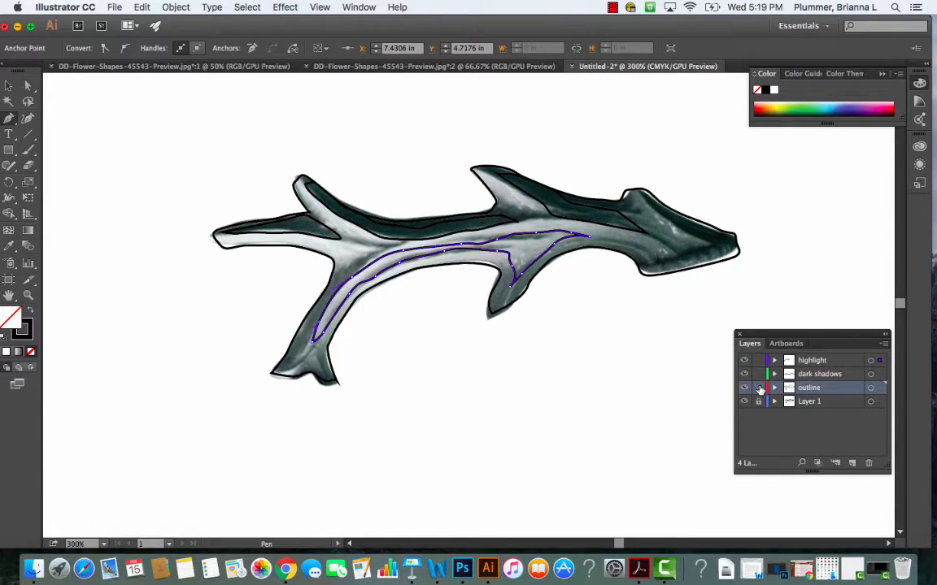
click(759, 366)
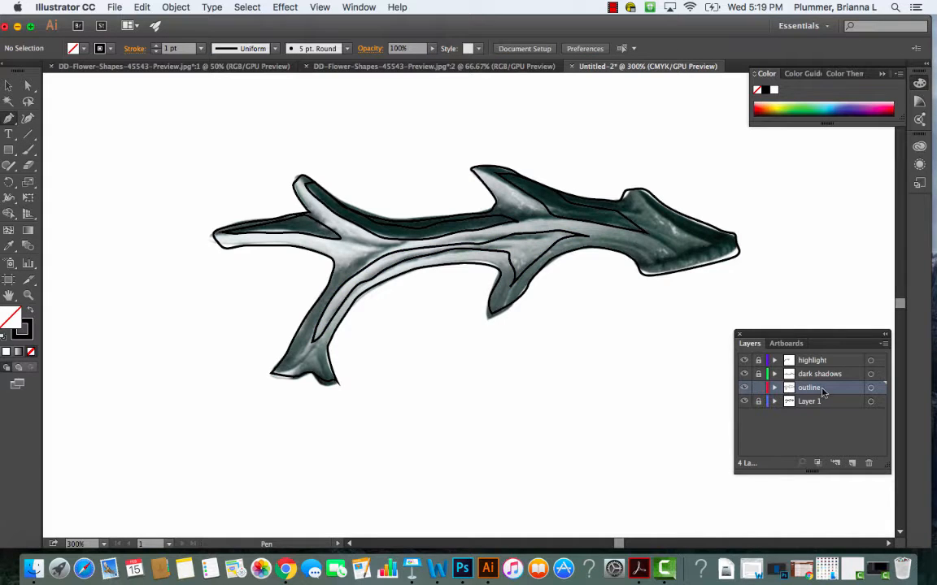
click(744, 389)
click(745, 389)
Show the swatches and load the user-defined swatch library "FTT 304 Madison & Me Color Palette".
click(370, 8)
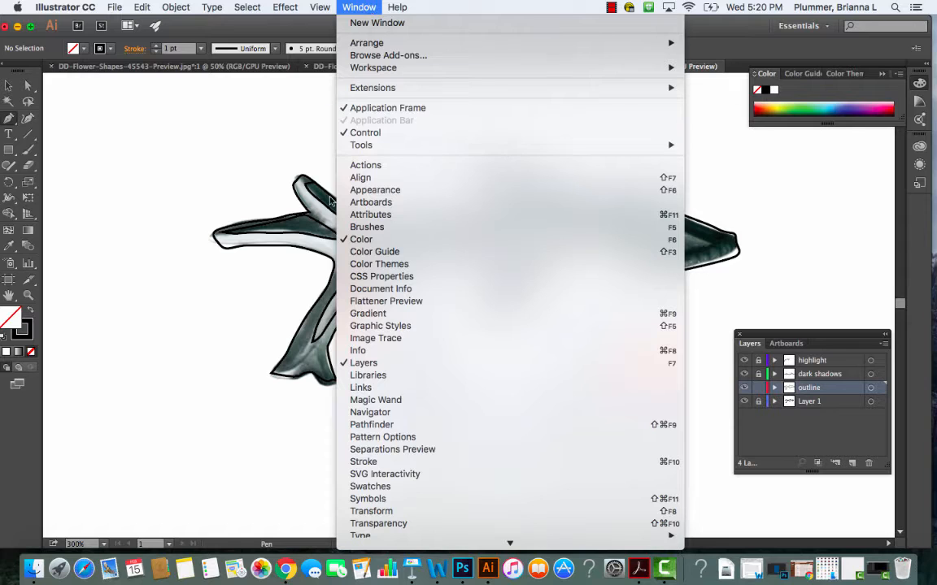
click(379, 487)
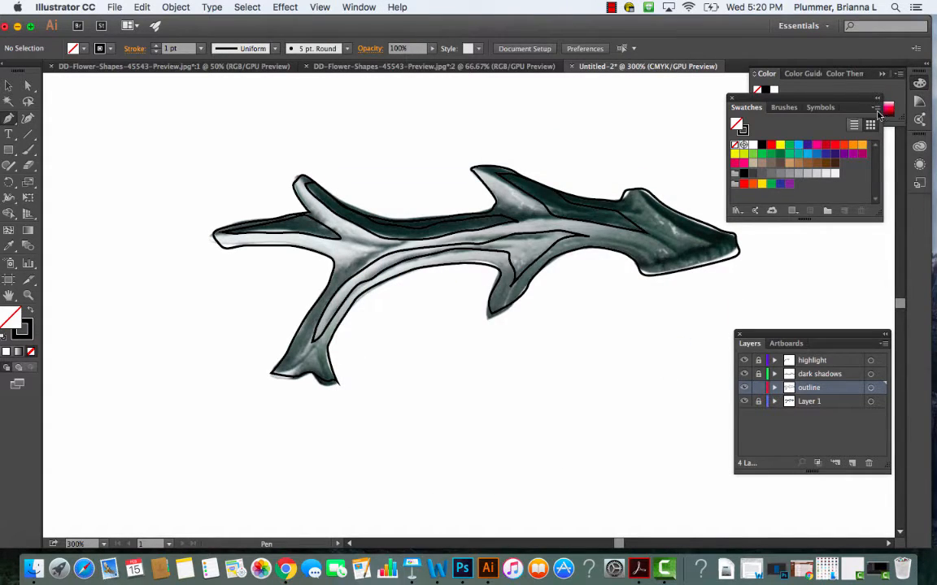
click(876, 108)
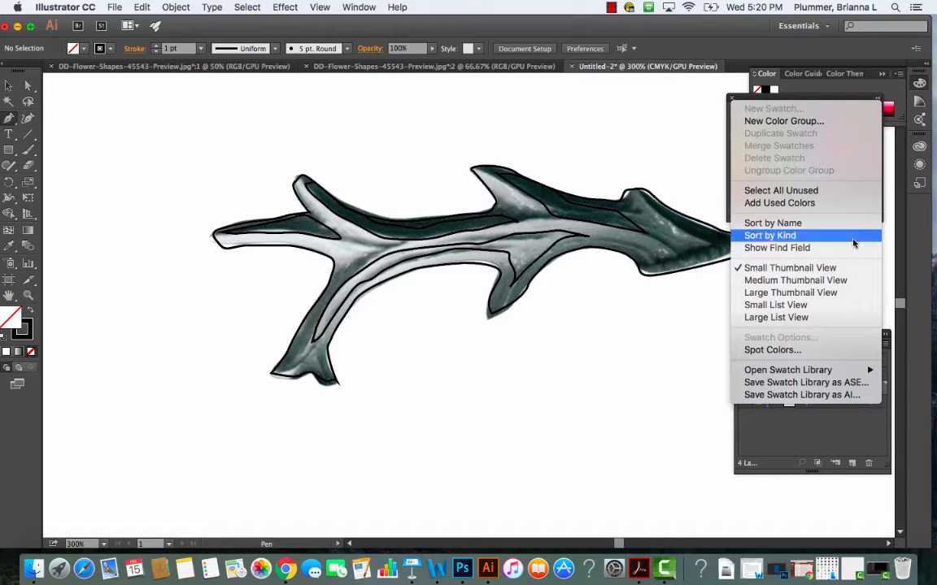
mouse_move(839, 373)
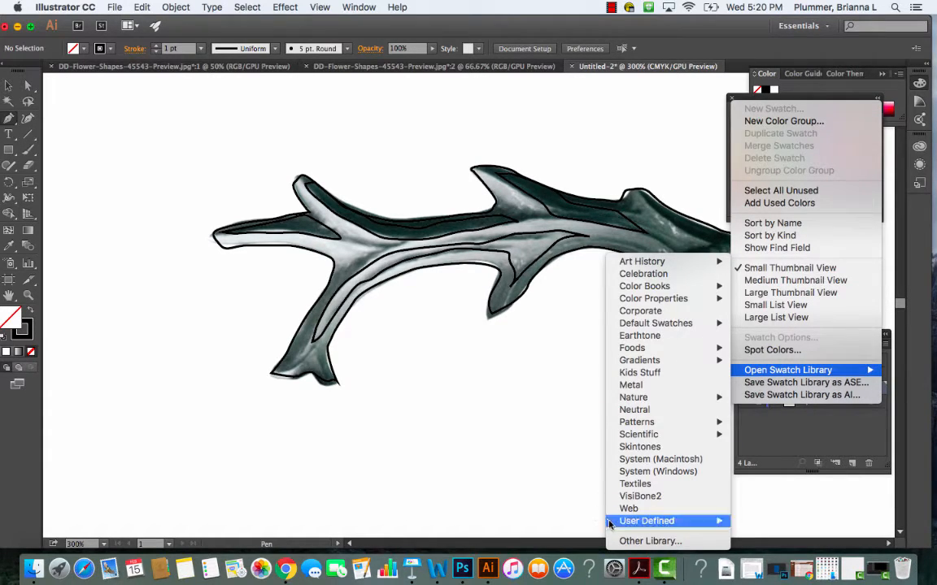
mouse_move(609, 521)
click(527, 456)
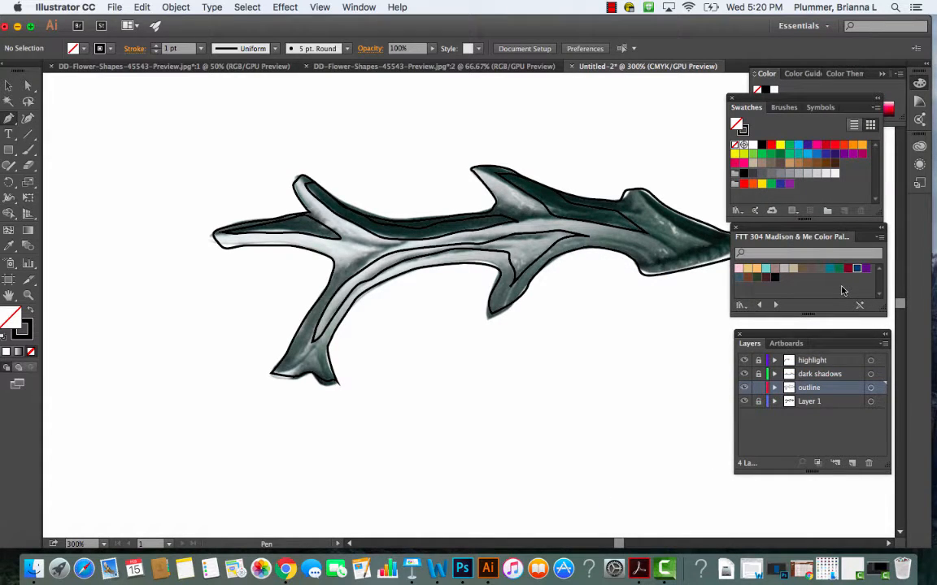
Fill the antler outline shape with the medium brown swatch from the loaded palette, using Direct Selection.
click(803, 272)
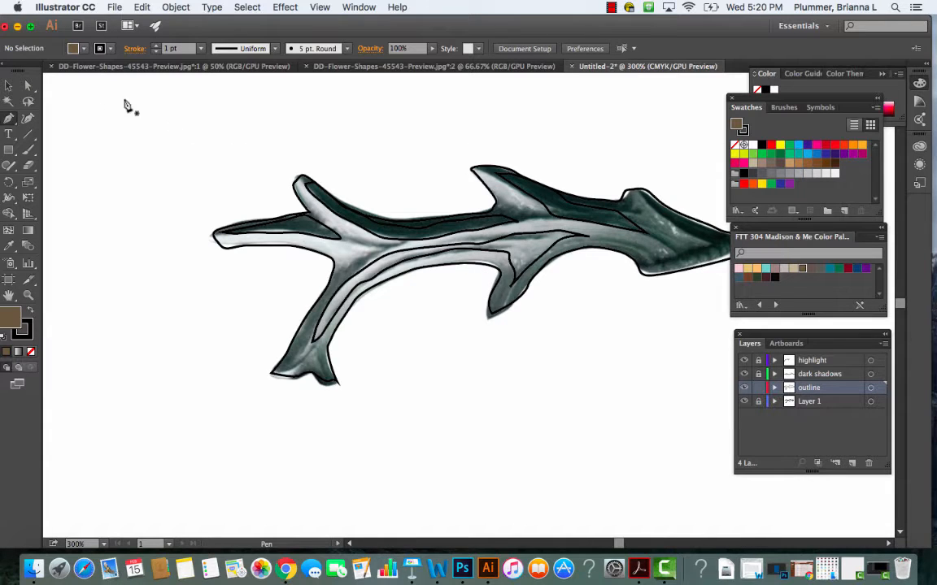
click(27, 86)
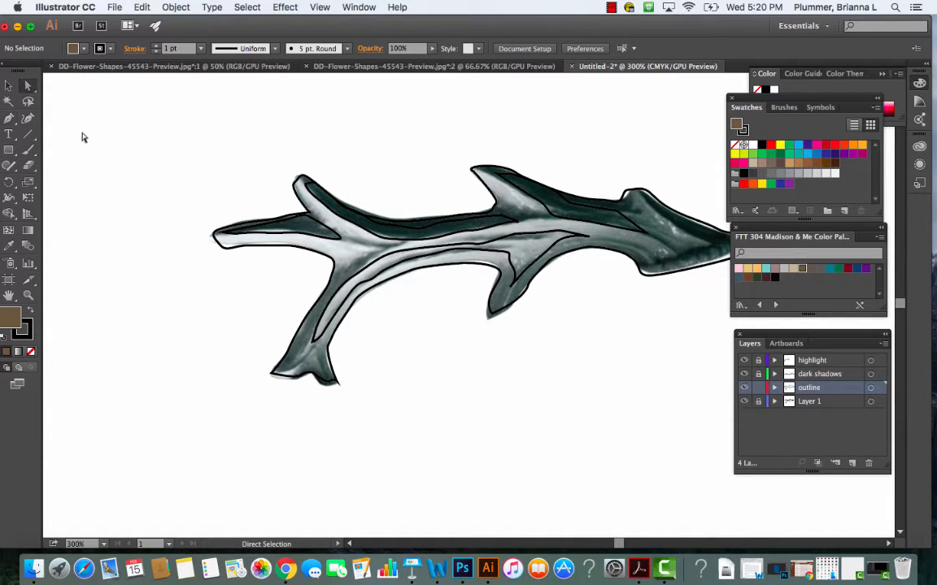
click(303, 378)
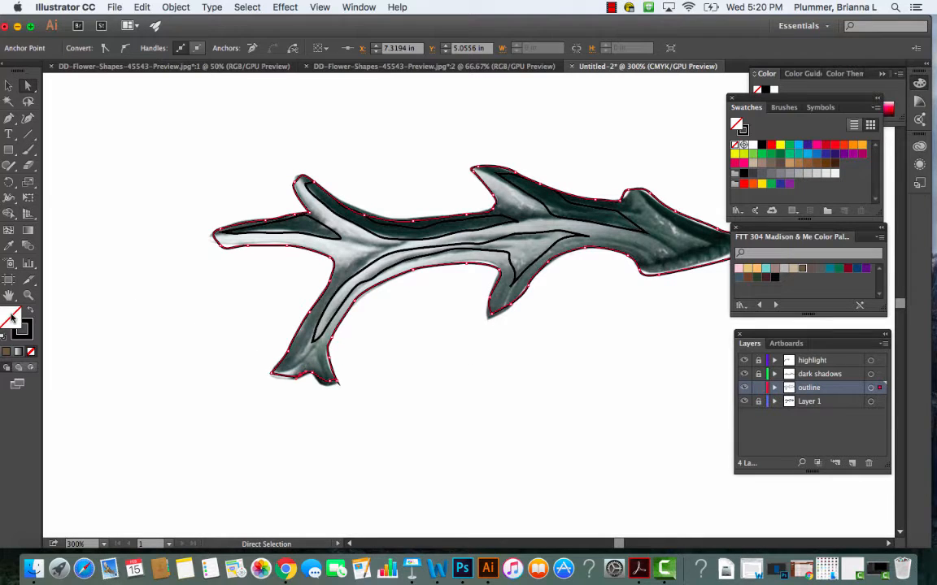
click(801, 271)
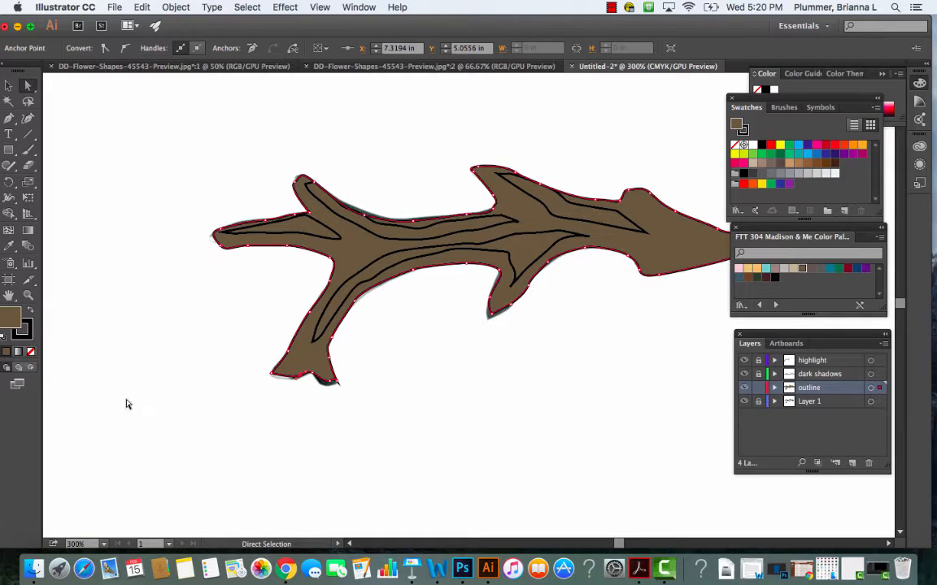
click(284, 469)
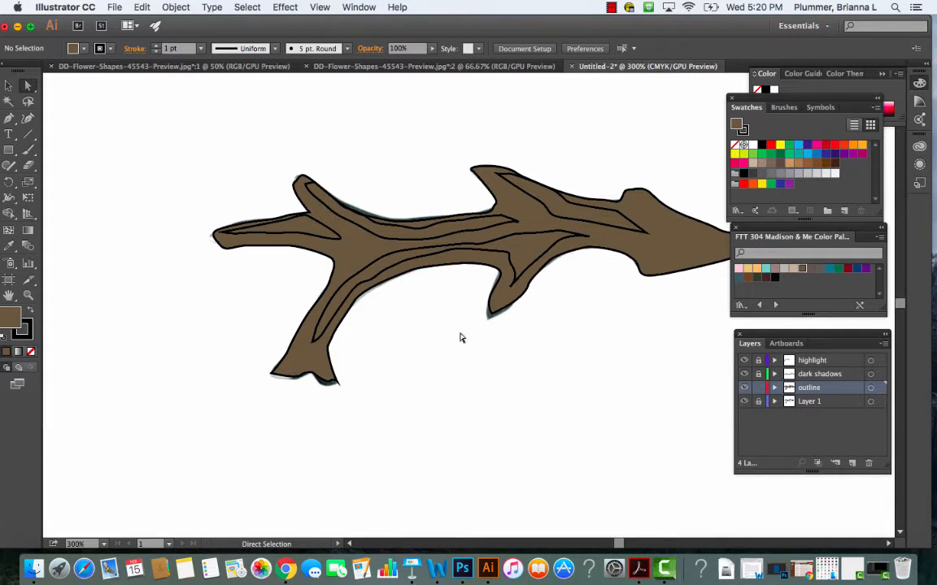
Lock the outline layer, unlock dark shadows, and fill the left prong's shadow shape with the dark maroon R=64 G=36 B=41 swatch.
click(849, 376)
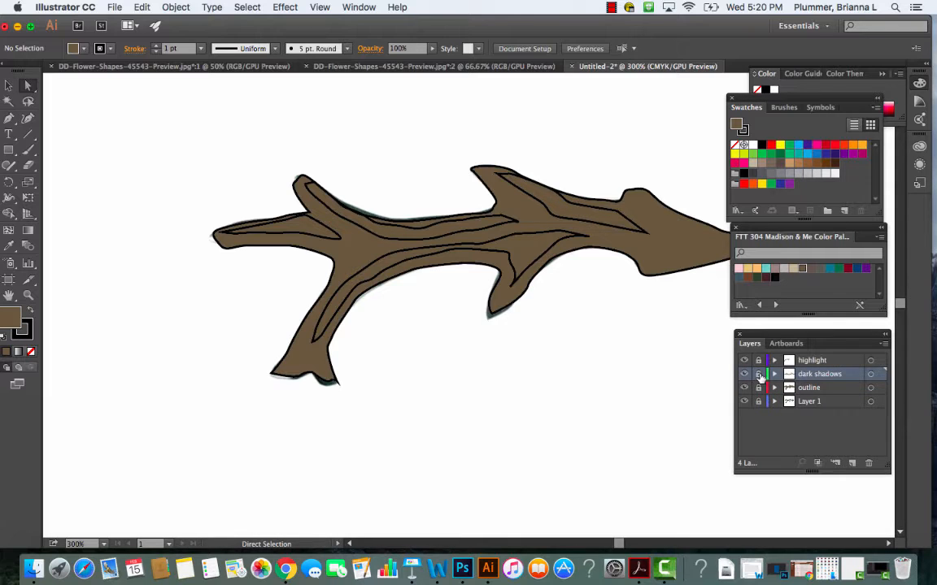
click(766, 280)
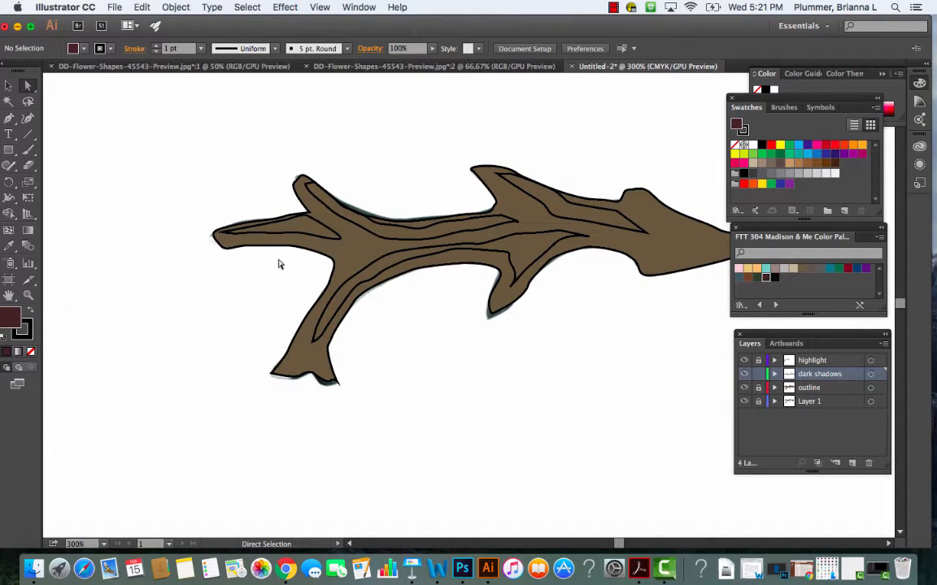
click(299, 235)
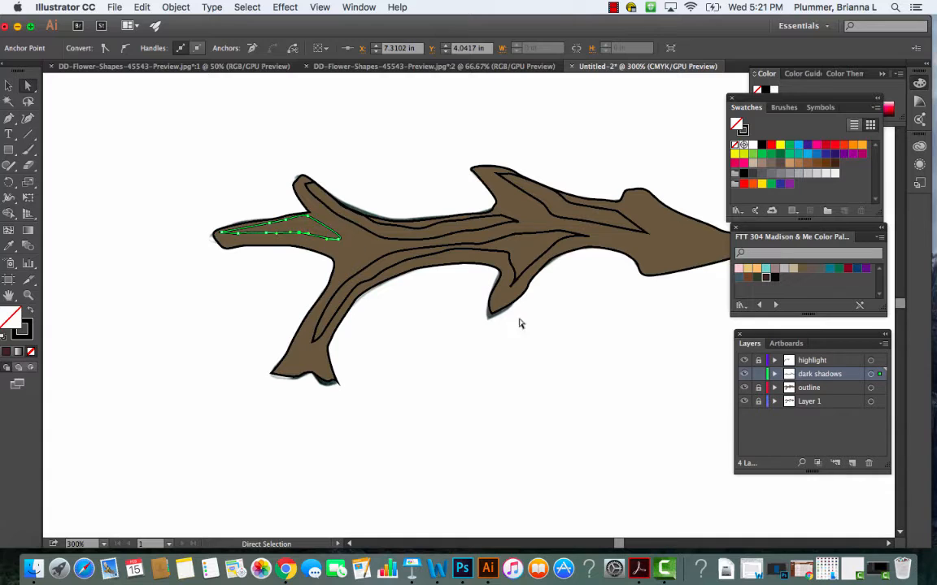
click(766, 279)
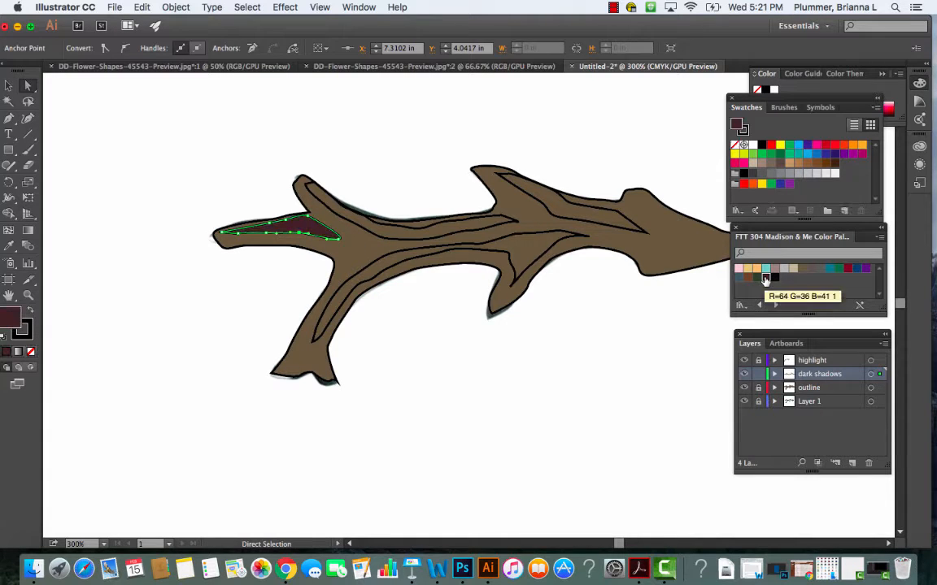
key(shift+super+a)
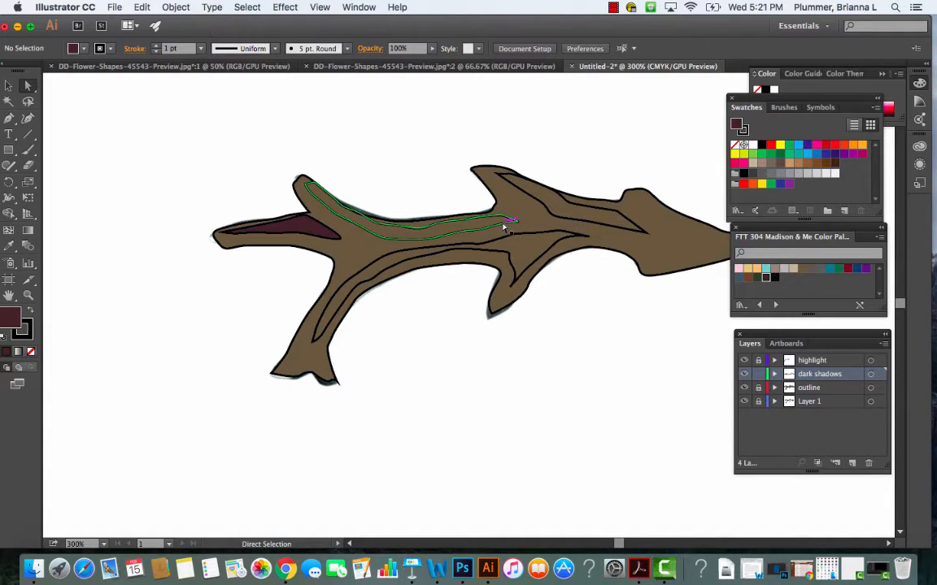
Fill the top-edge shadow band and the shadow right of the middle upper prong with the same dark maroon swatch.
click(502, 223)
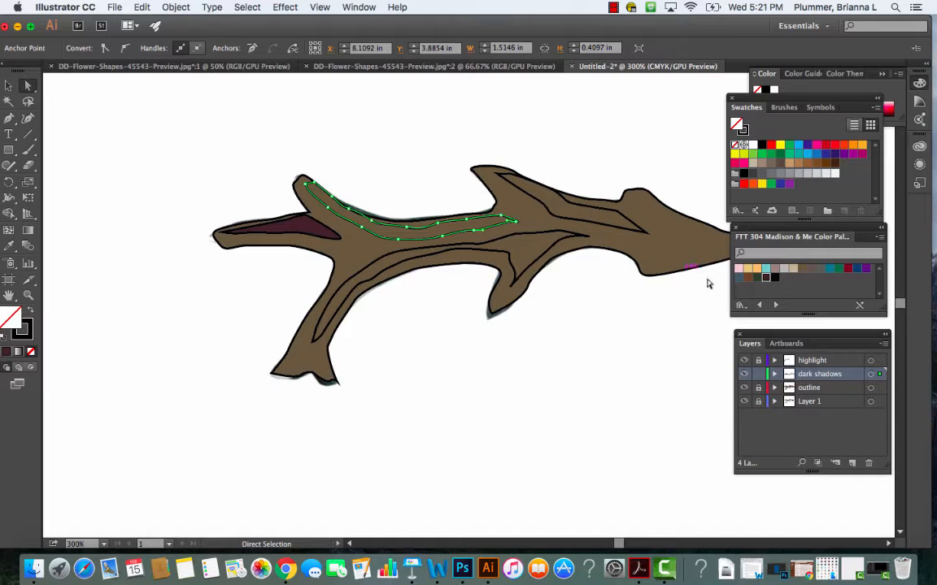
click(766, 279)
click(638, 235)
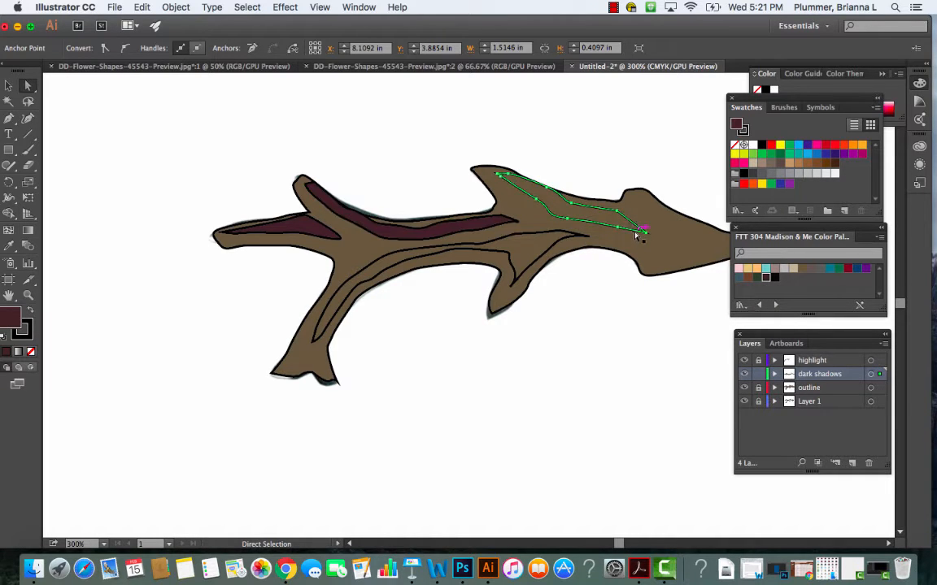
click(767, 280)
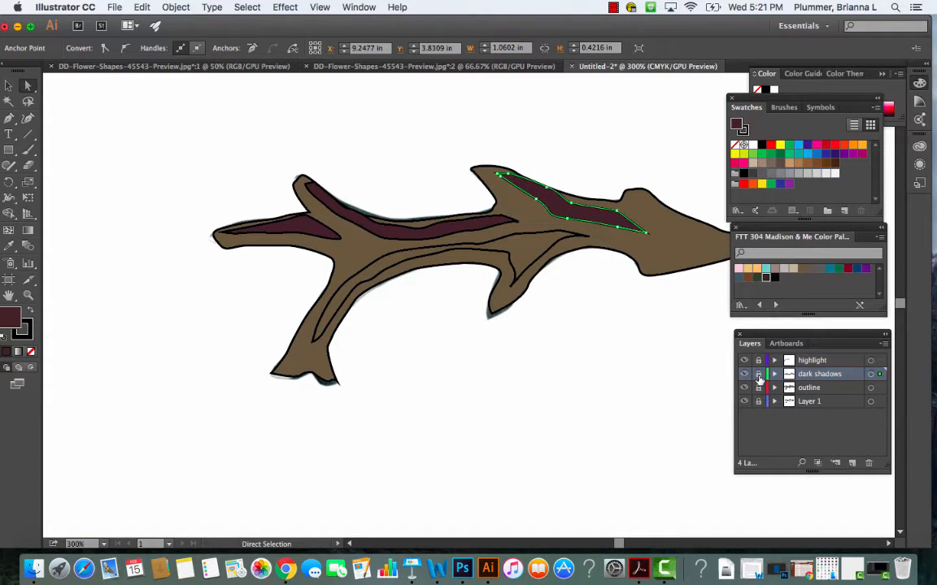
Lock the dark shadows layer, unlock the highlight layer, and fill its shape with the light grey swatch from the palette.
click(758, 375)
click(840, 363)
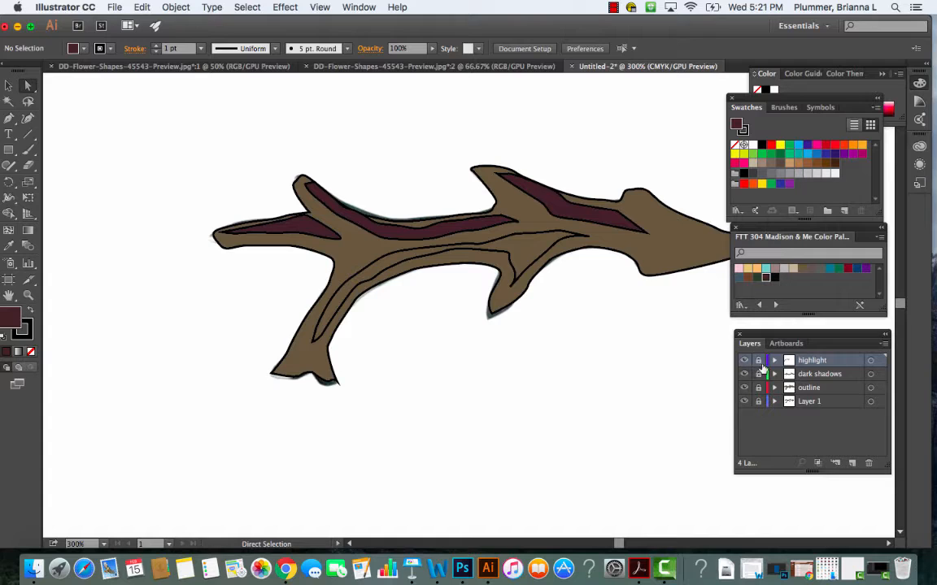
click(783, 271)
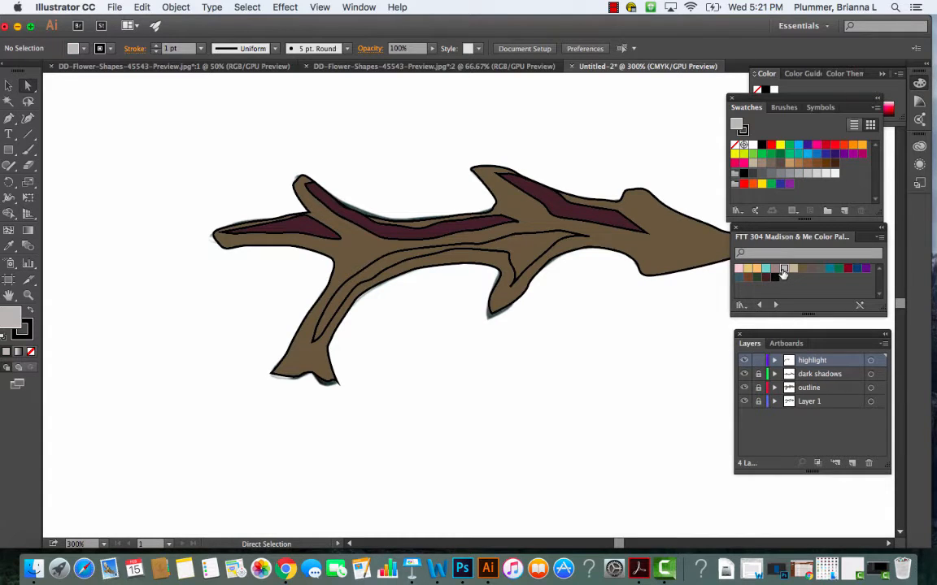
click(557, 253)
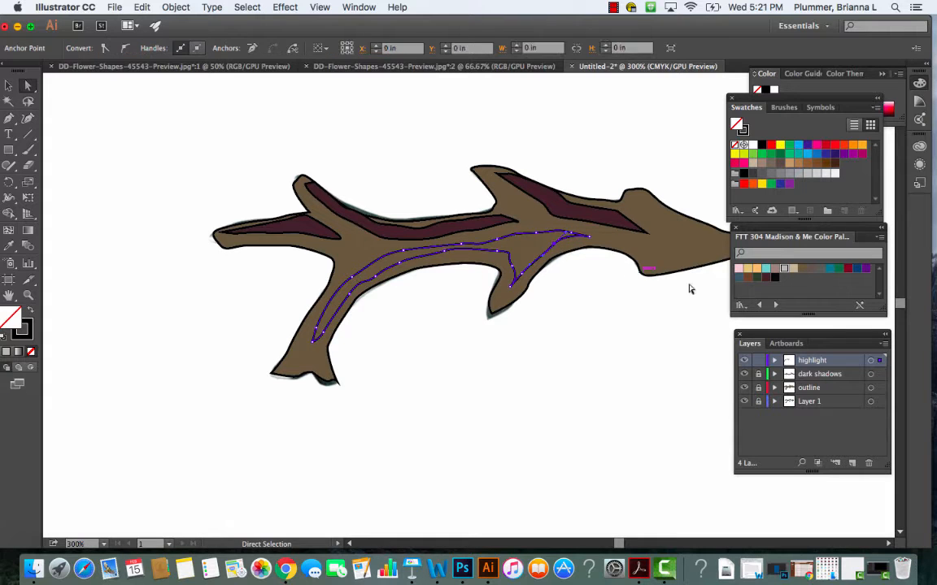
click(784, 269)
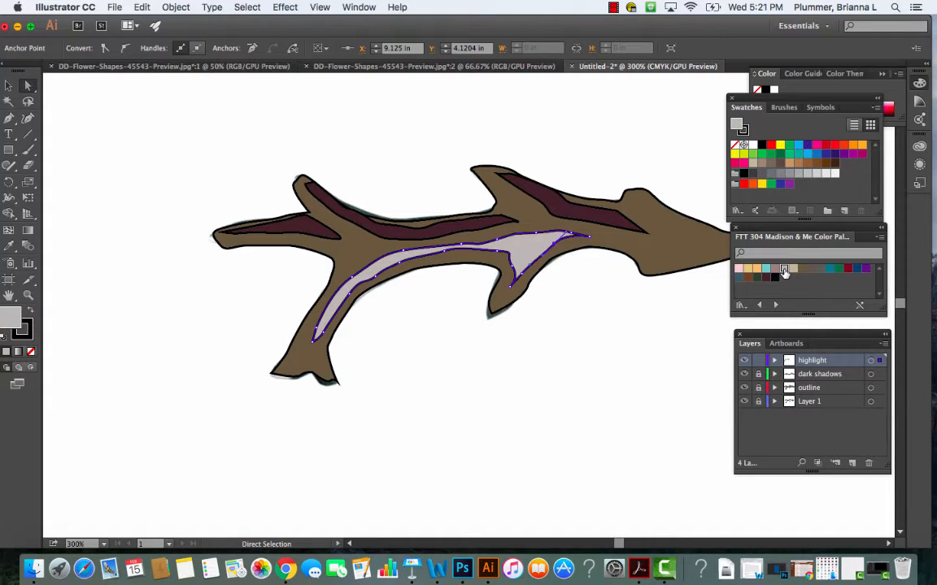
click(639, 465)
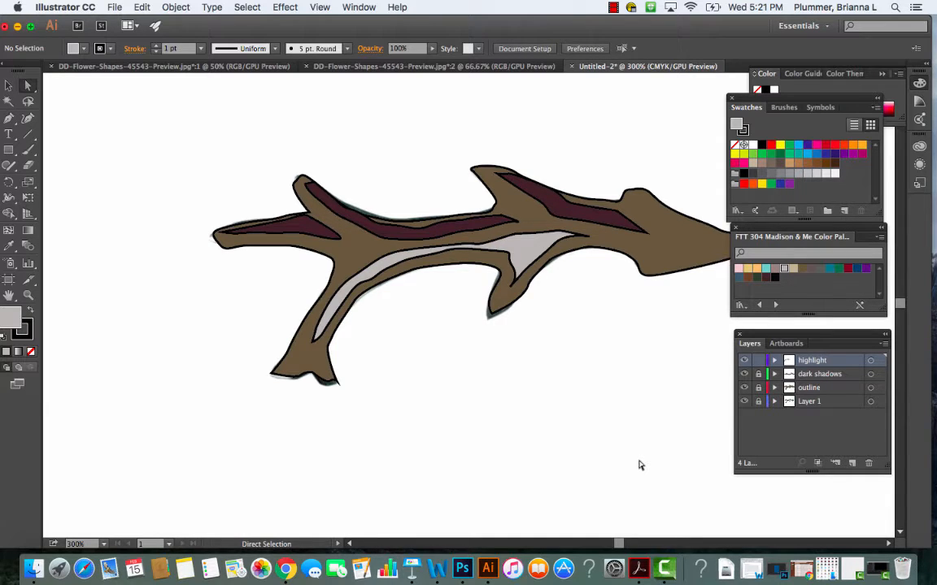
Hide the outline, dark shadows and highlight layers, and delete the unlocked Layer 1 with the reference photo.
key(super+minus)
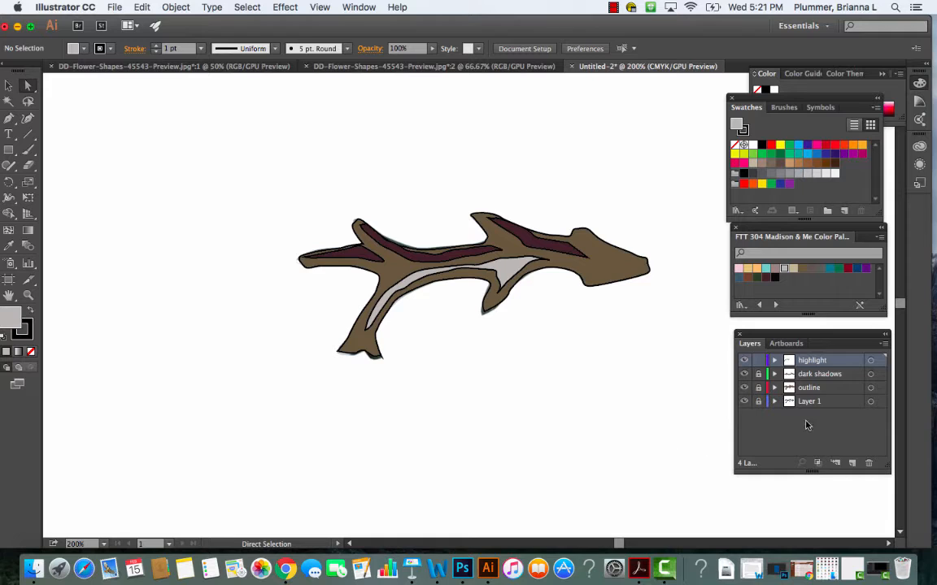
click(744, 374)
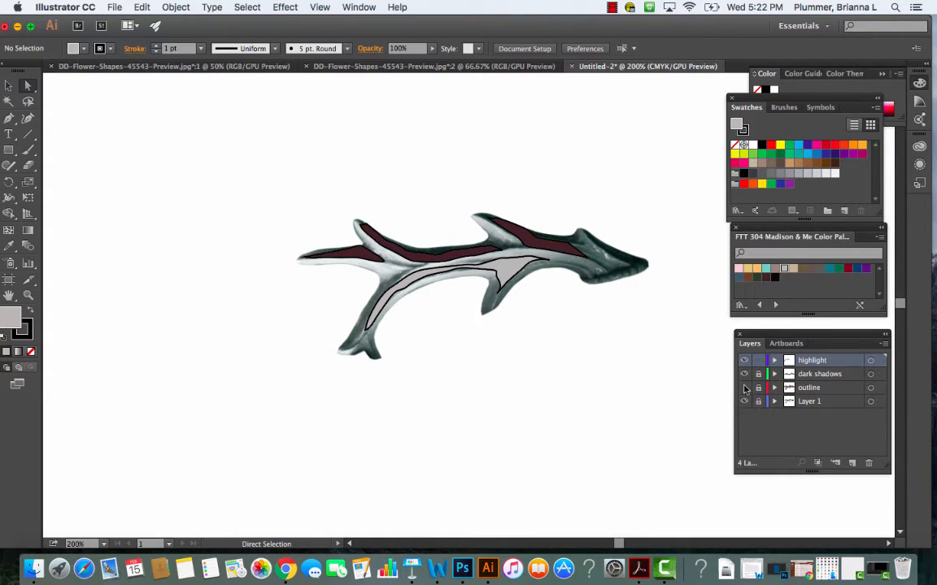
click(744, 375)
click(743, 360)
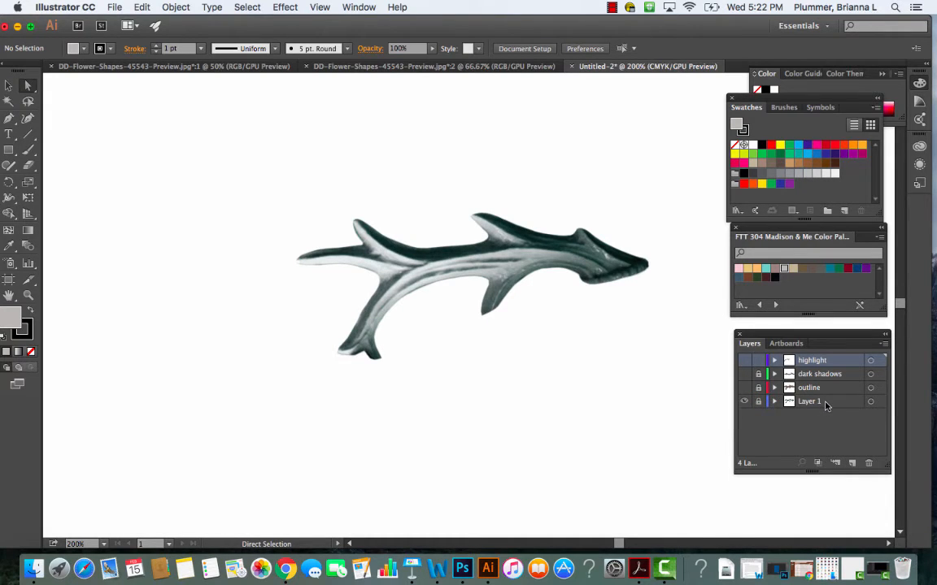
click(757, 402)
drag(832, 401, 868, 466)
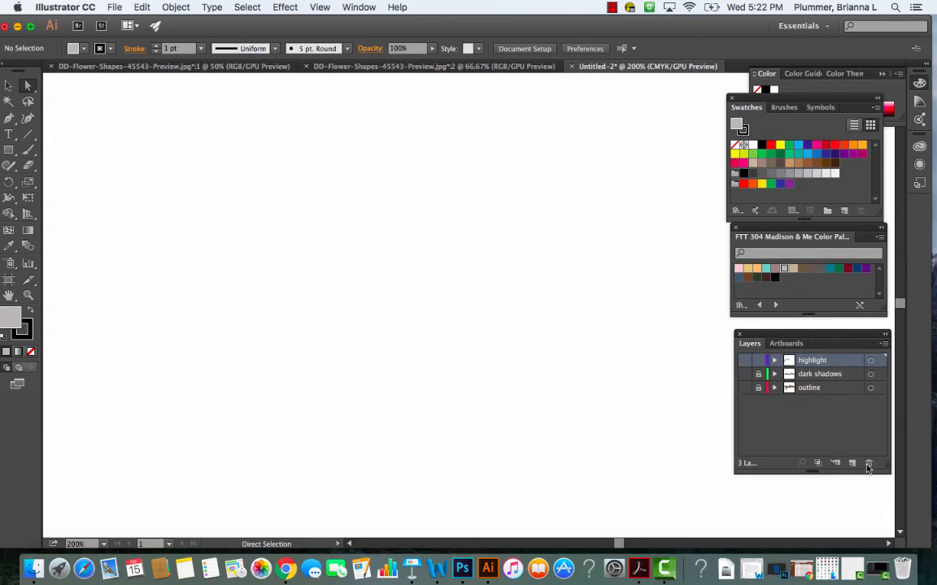
Make the highlight, dark shadows and outline layers visible again.
click(743, 360)
click(745, 374)
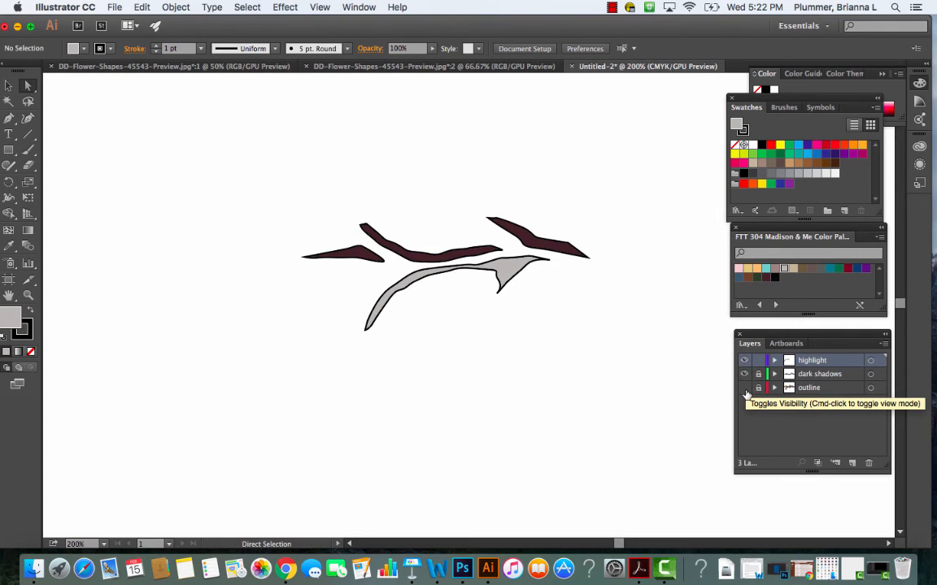
click(743, 388)
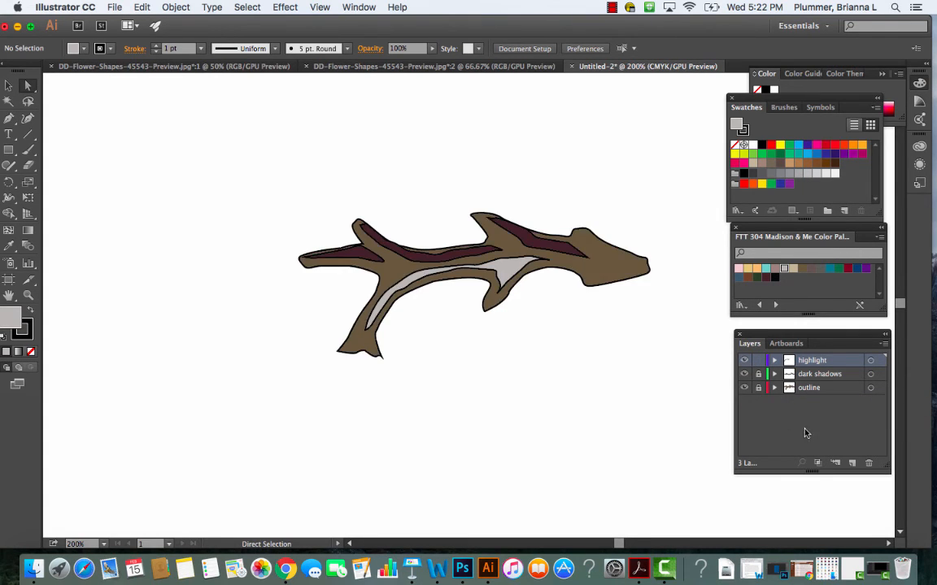